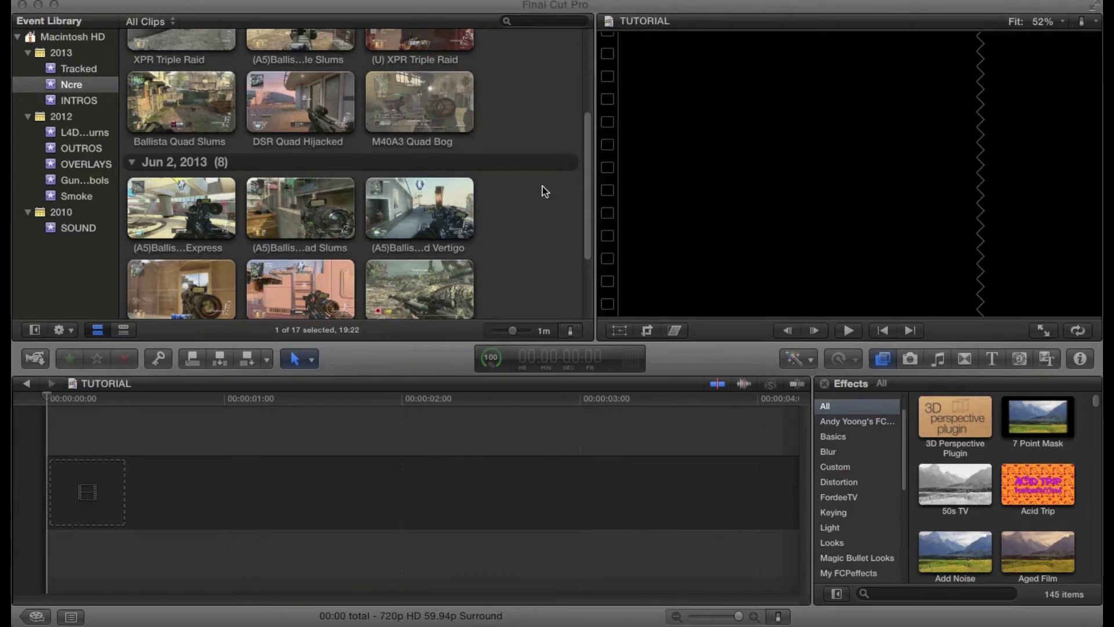
# Step: Add the SVU 4hs Overflow clip to the TUTORIAL timeline and select it
pyautogui.scroll(5, 544, 192)
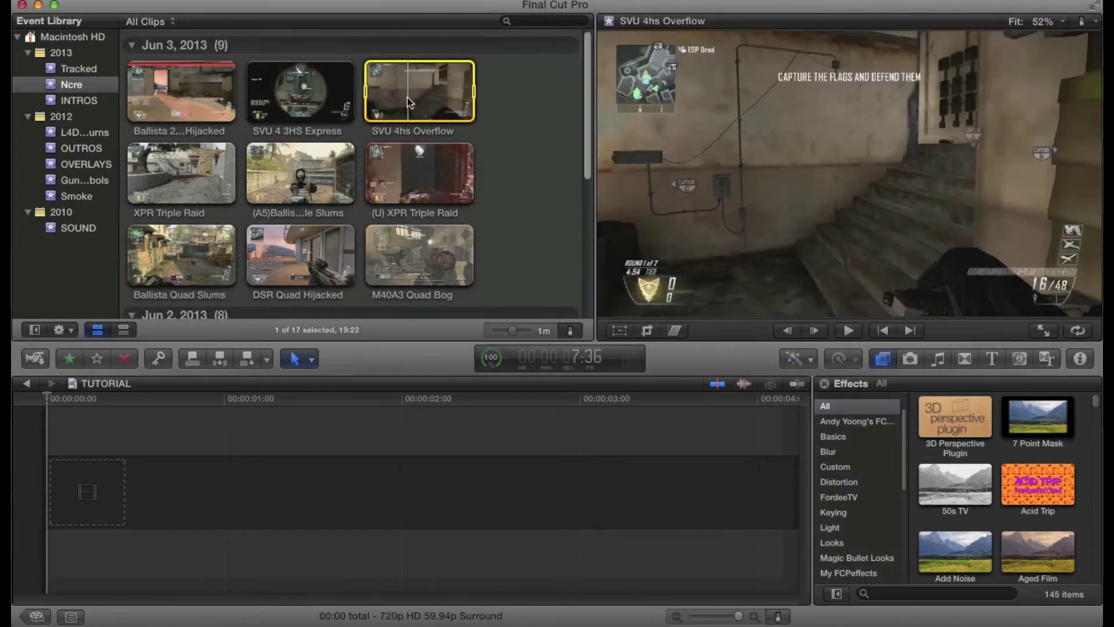
pyautogui.moveTo(409, 102); pyautogui.dragTo(239, 535)
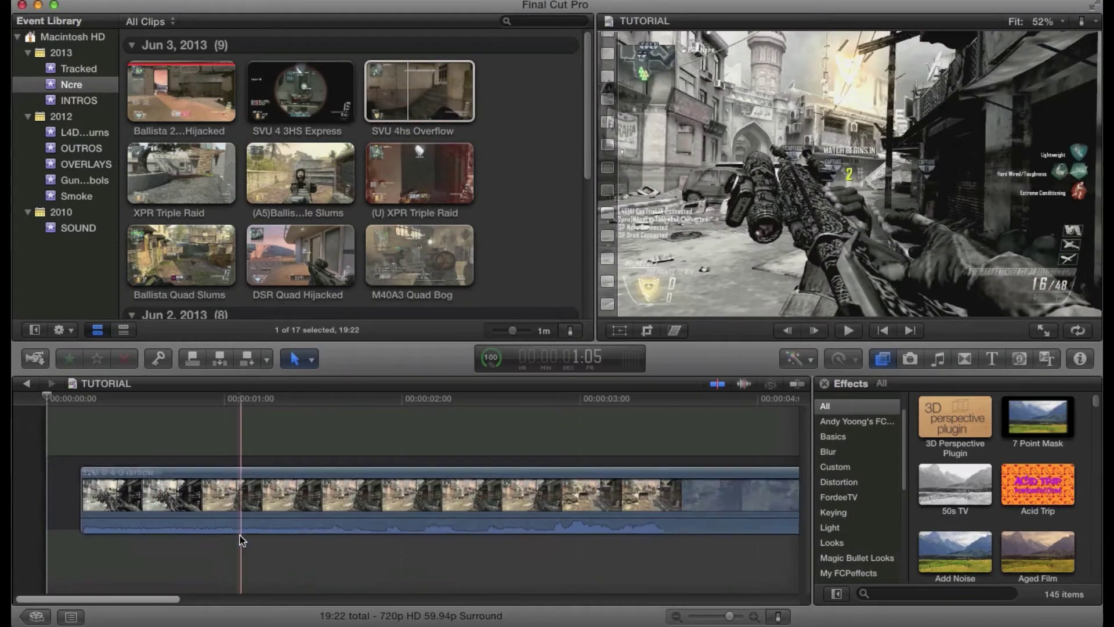
pyautogui.hscroll(10, 480, 473)
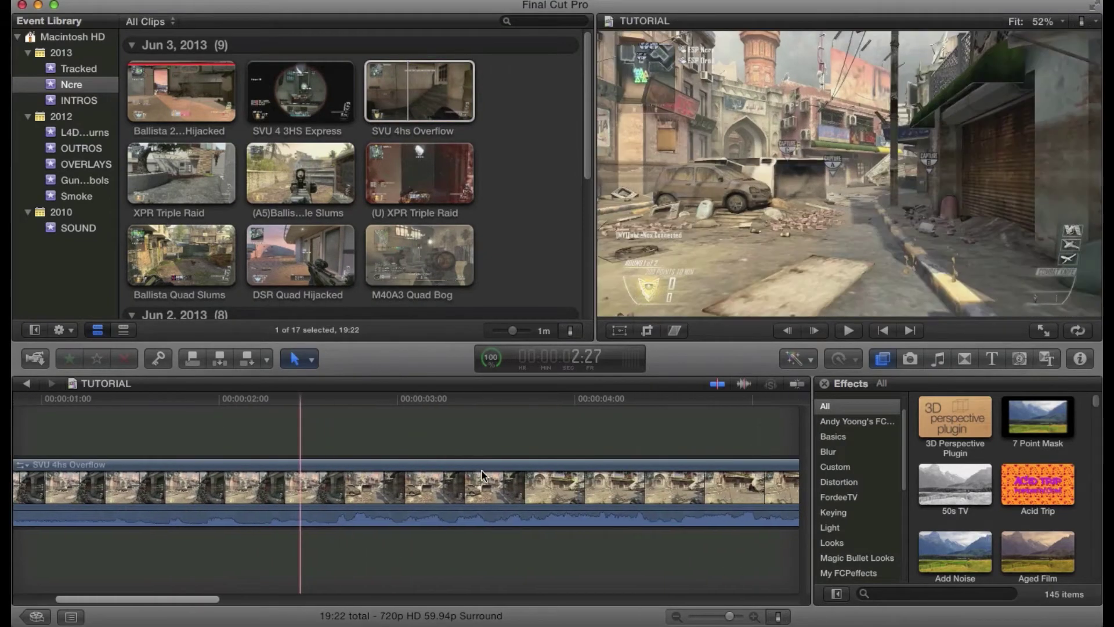
pyautogui.hscroll(10, 530, 470)
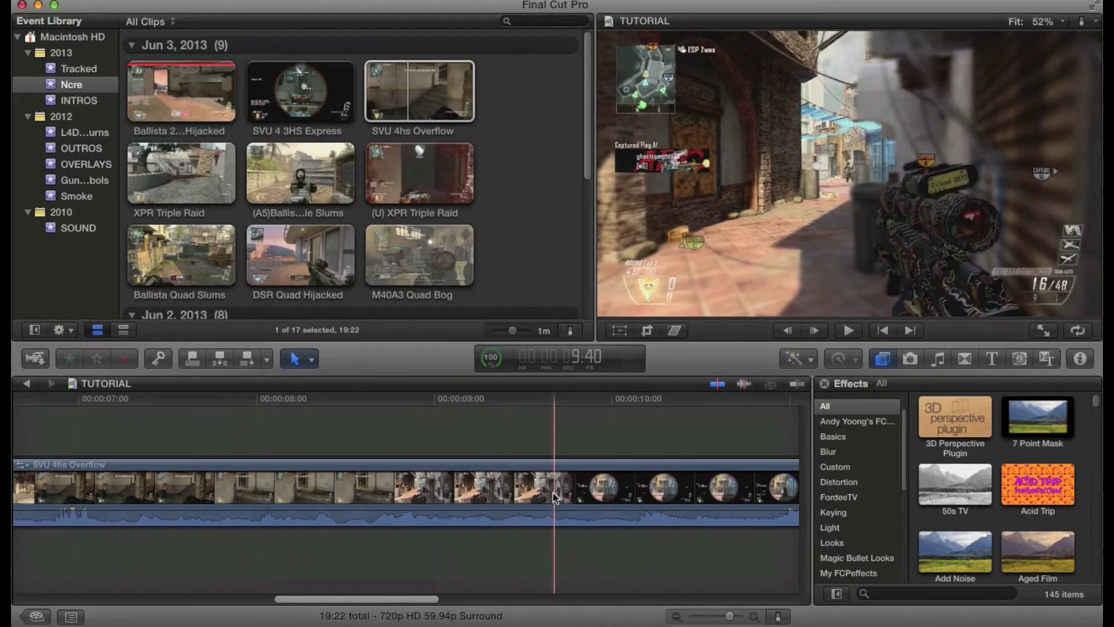
pyautogui.click(562, 497)
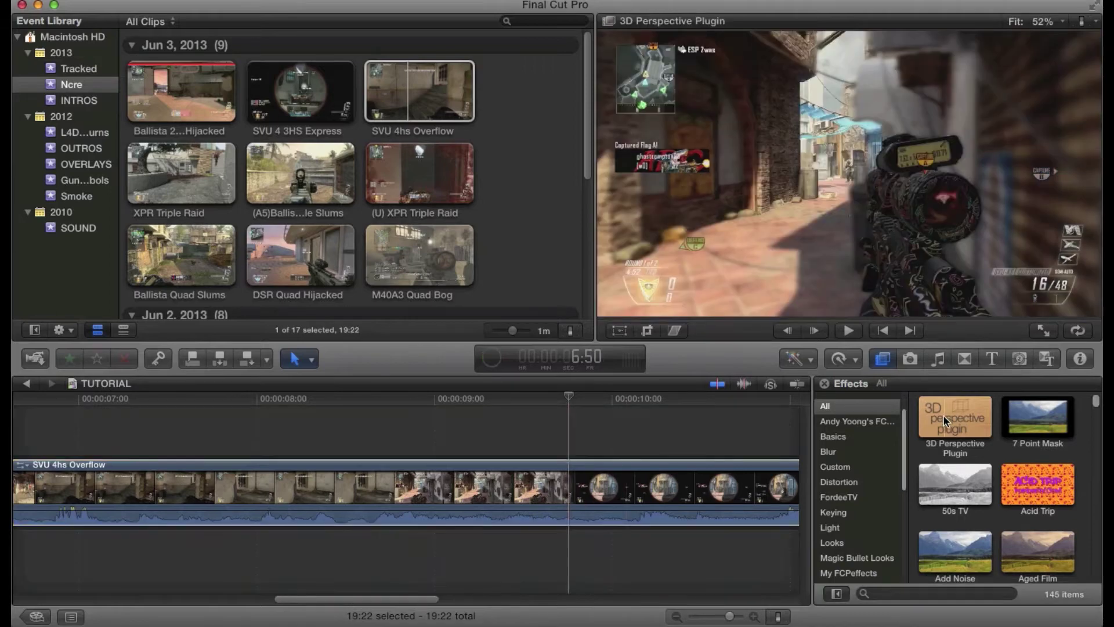
# Step: Show All Video & Audio effects, locate 12 Point Rectangle and play its preview
pyautogui.scroll(2, 881, 466)
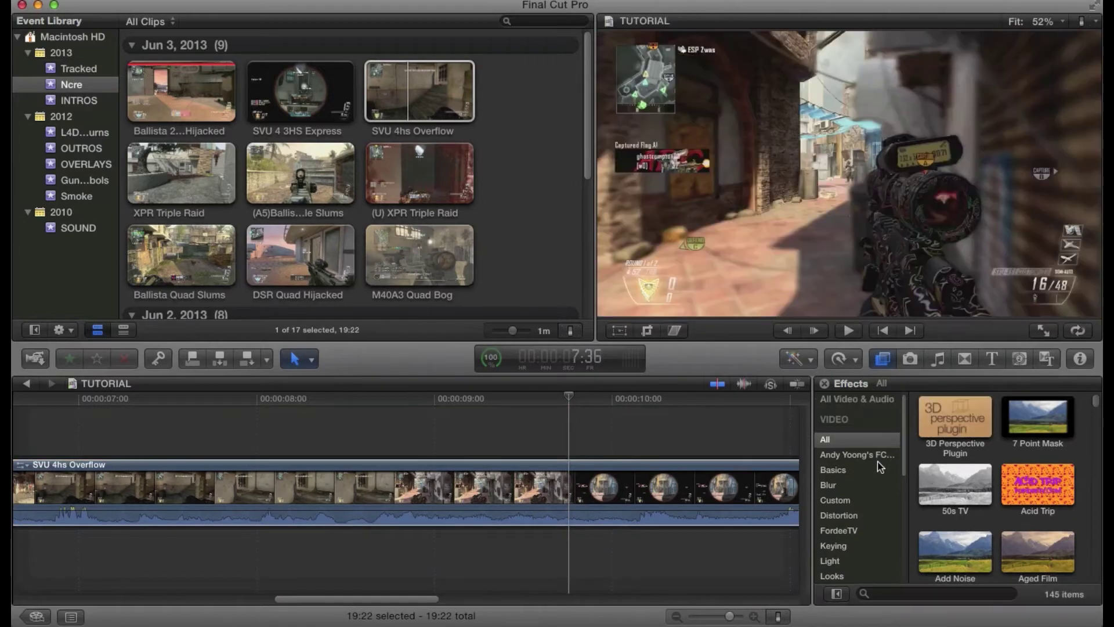
pyautogui.click(855, 399)
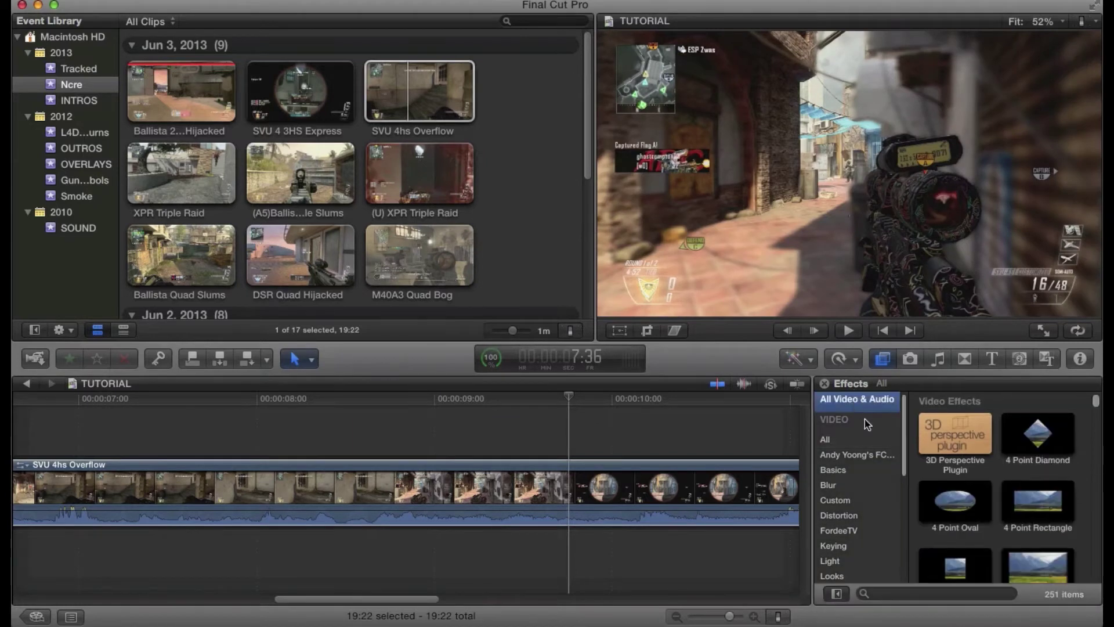
pyautogui.scroll(-4, 1045, 502)
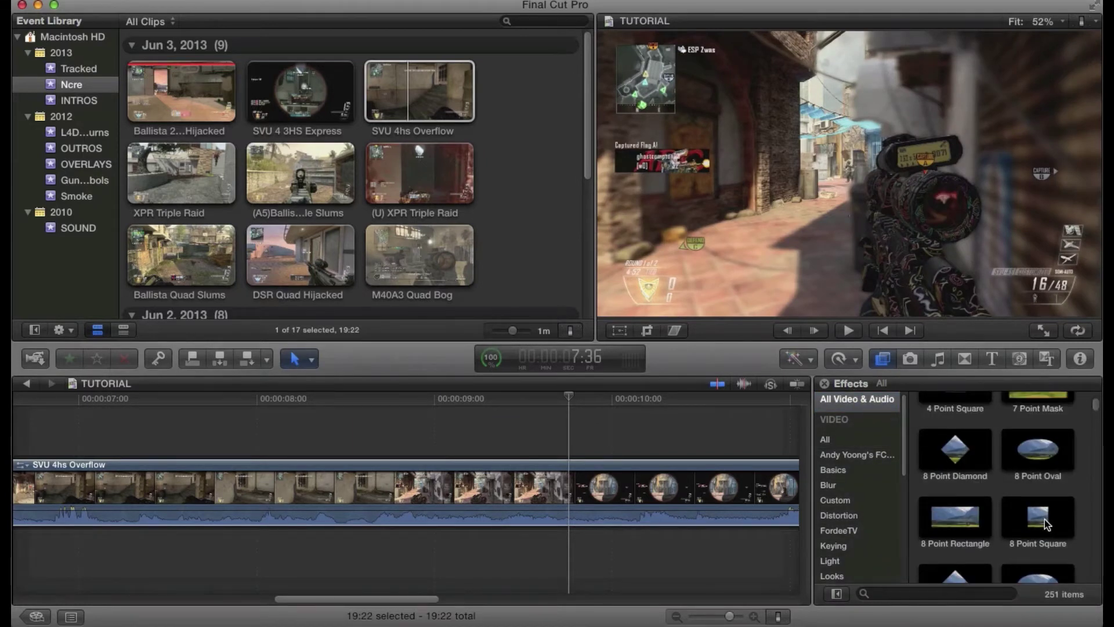
pyautogui.scroll(-2, 1046, 528)
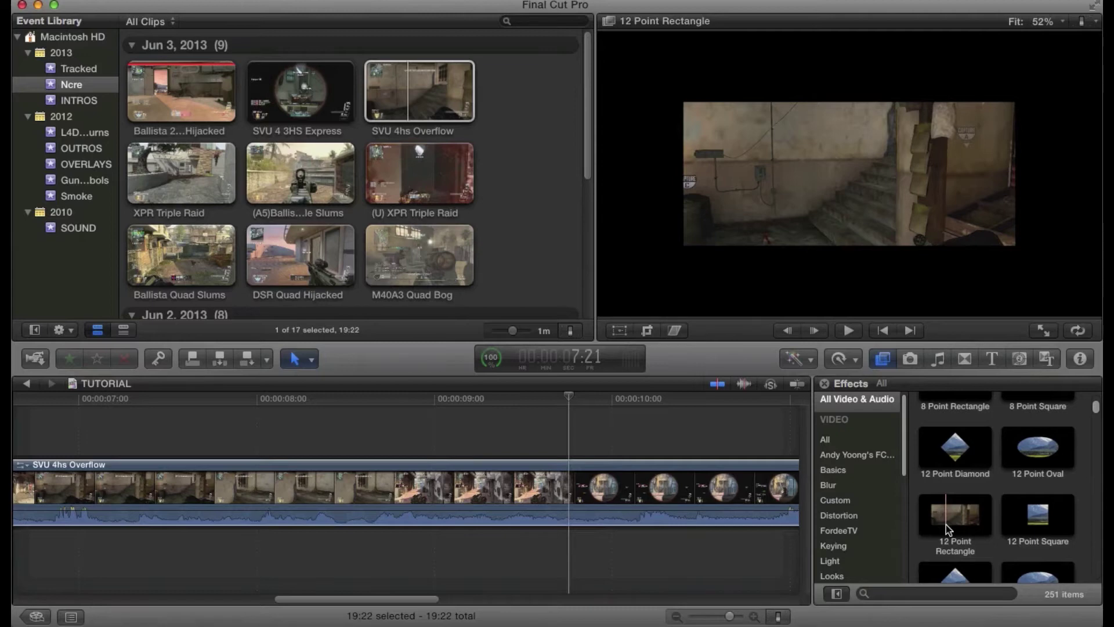
pyautogui.click(946, 525)
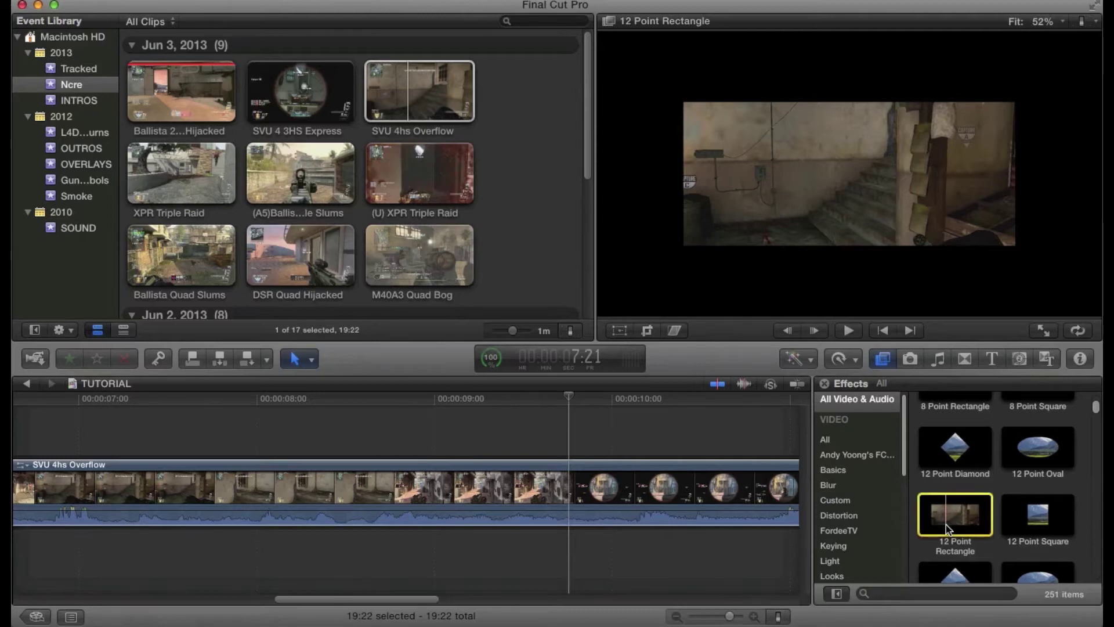
pyautogui.press('space')
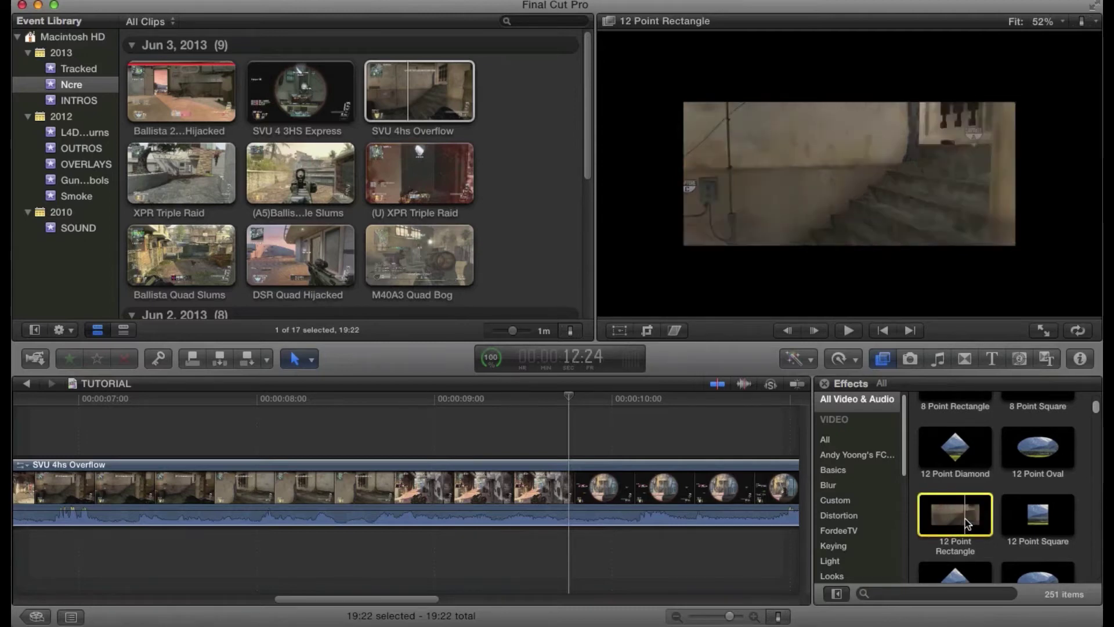
# Step: Apply 12 Point Rectangle to the SVU 4hs Overflow clip and start reshaping its mask
pyautogui.moveTo(940, 513); pyautogui.dragTo(540, 486)
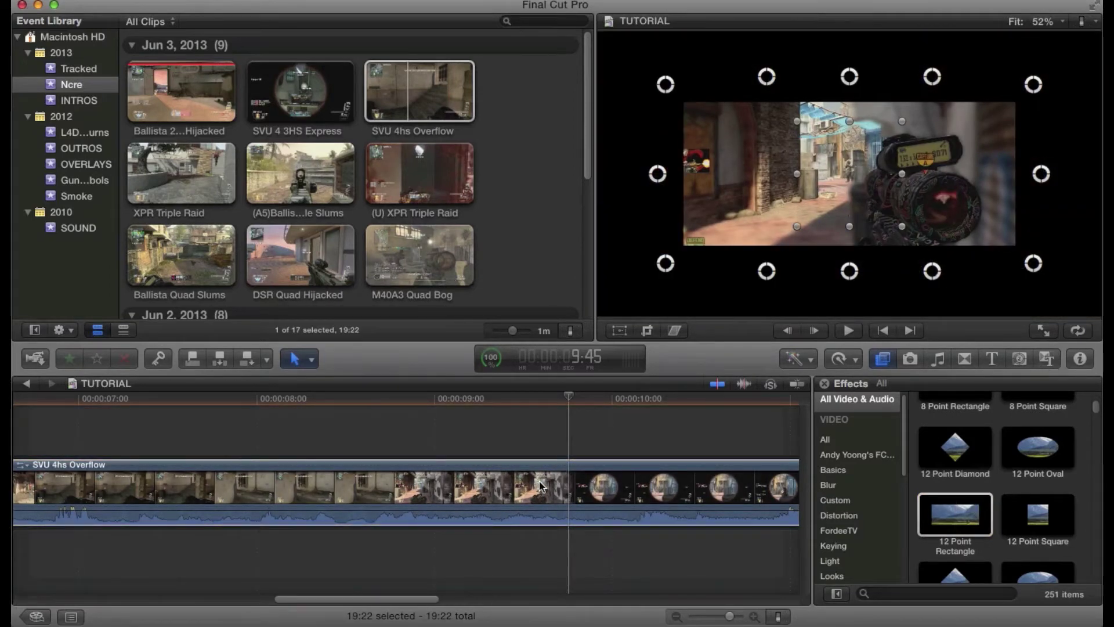
pyautogui.click(560, 489)
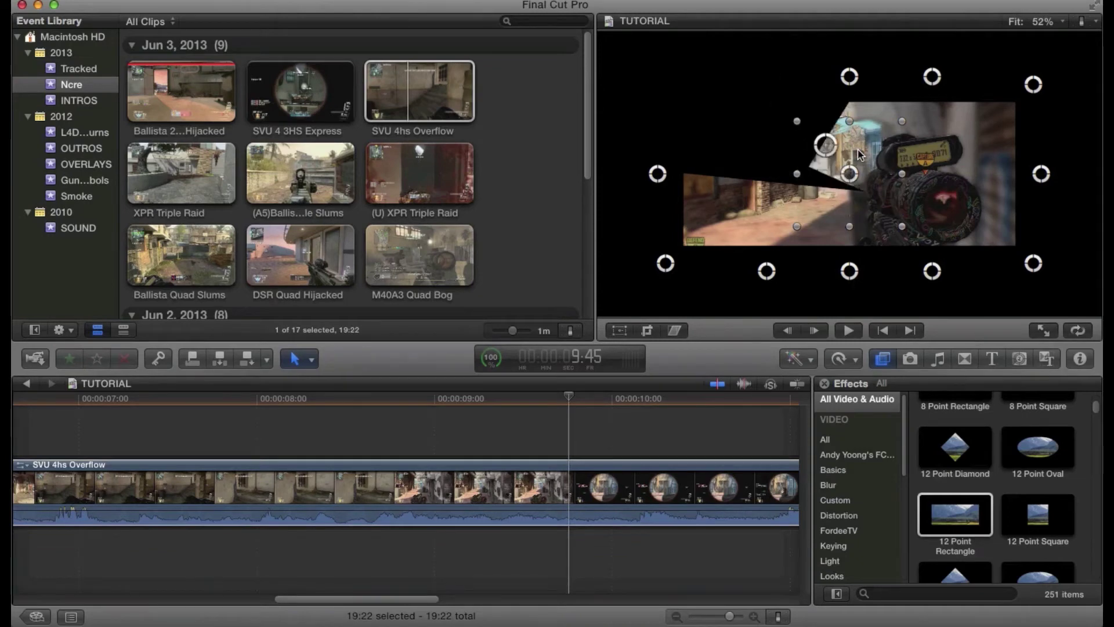
pyautogui.moveTo(861, 159); pyautogui.dragTo(845, 178)
# Step: Bring the mask's top points and top-right corner down around the rifle's scope
pyautogui.moveTo(849, 77); pyautogui.dragTo(891, 112)
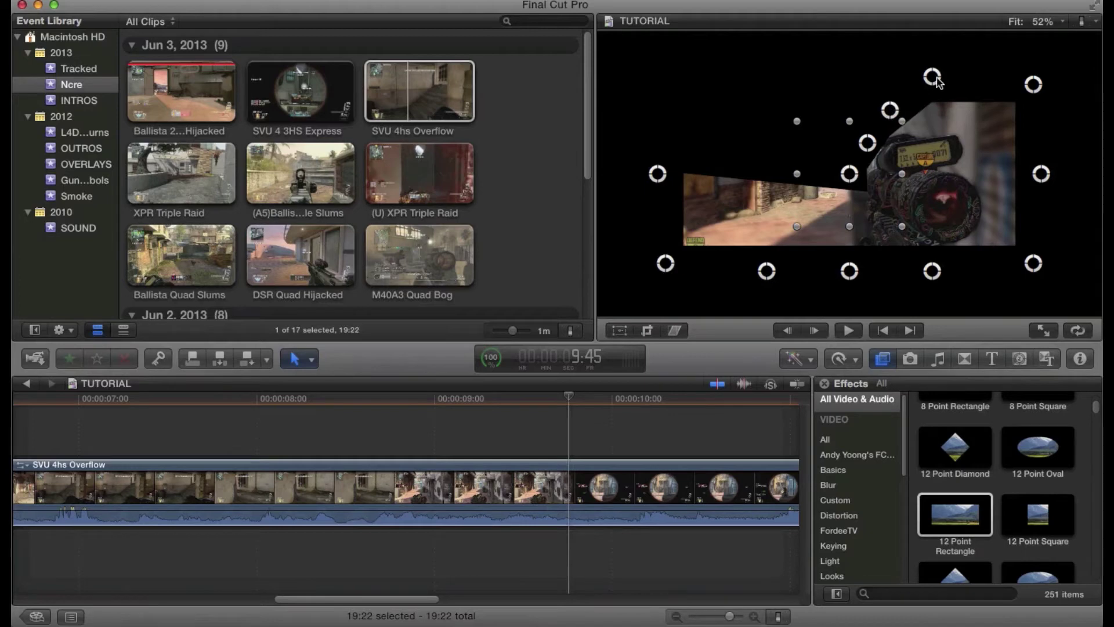
pyautogui.moveTo(932, 76); pyautogui.dragTo(925, 112)
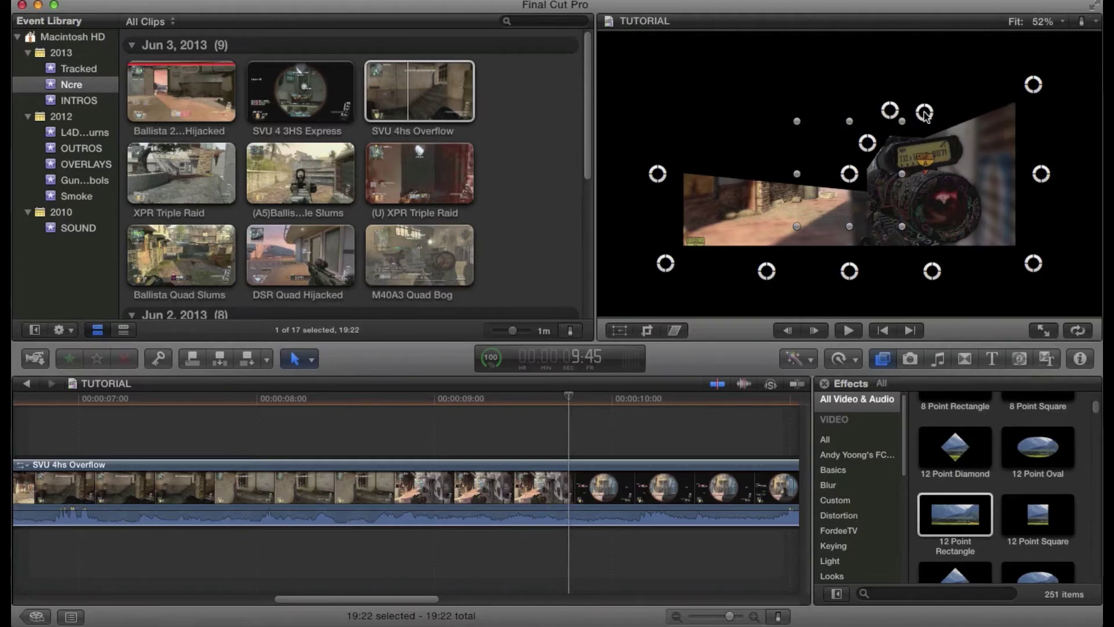
pyautogui.moveTo(1032, 86); pyautogui.dragTo(956, 111)
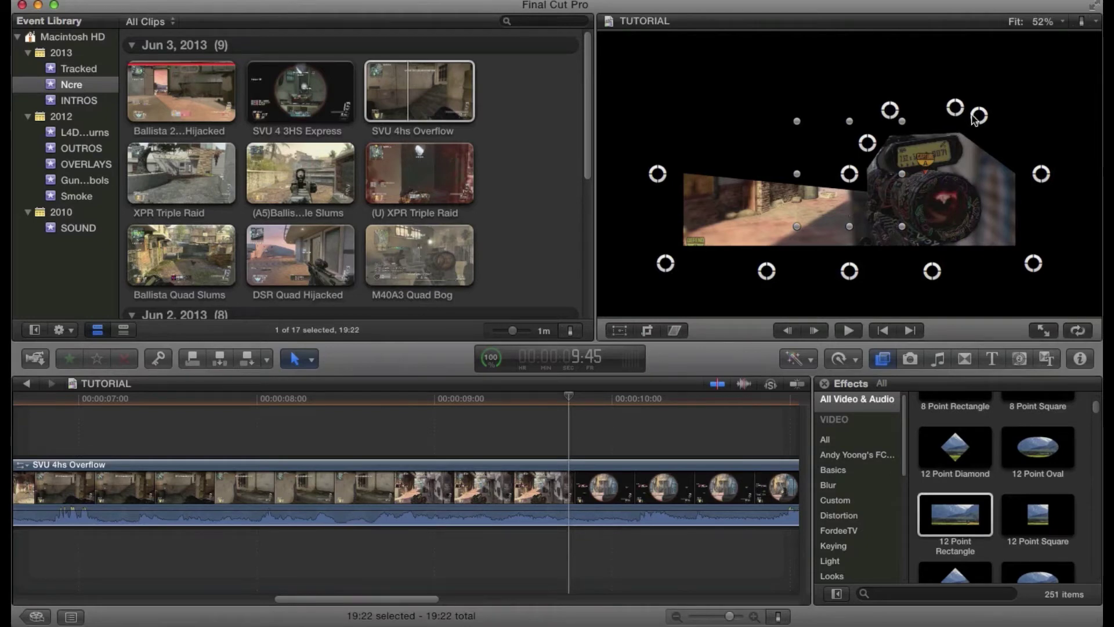
pyautogui.moveTo(979, 115); pyautogui.dragTo(982, 139)
# Step: Pull the mask's right-side and lower-right points in around the rifle's scope
pyautogui.click(1040, 174)
pyautogui.moveTo(985, 182)
pyautogui.mouseDown()
pyautogui.moveTo(961, 174)
pyautogui.moveTo(979, 166)
pyautogui.mouseUp()
pyautogui.moveTo(1036, 265); pyautogui.dragTo(1009, 223)
# Step: Shape the mask's lower edge along the rifle barrel, leaving one point past the frame
pyautogui.moveTo(927, 276); pyautogui.dragTo(994, 360)
pyautogui.moveTo(843, 276); pyautogui.dragTo(987, 325)
pyautogui.moveTo(1003, 224)
pyautogui.mouseDown()
pyautogui.moveTo(1005, 235)
pyautogui.moveTo(1012, 222)
pyautogui.mouseUp()
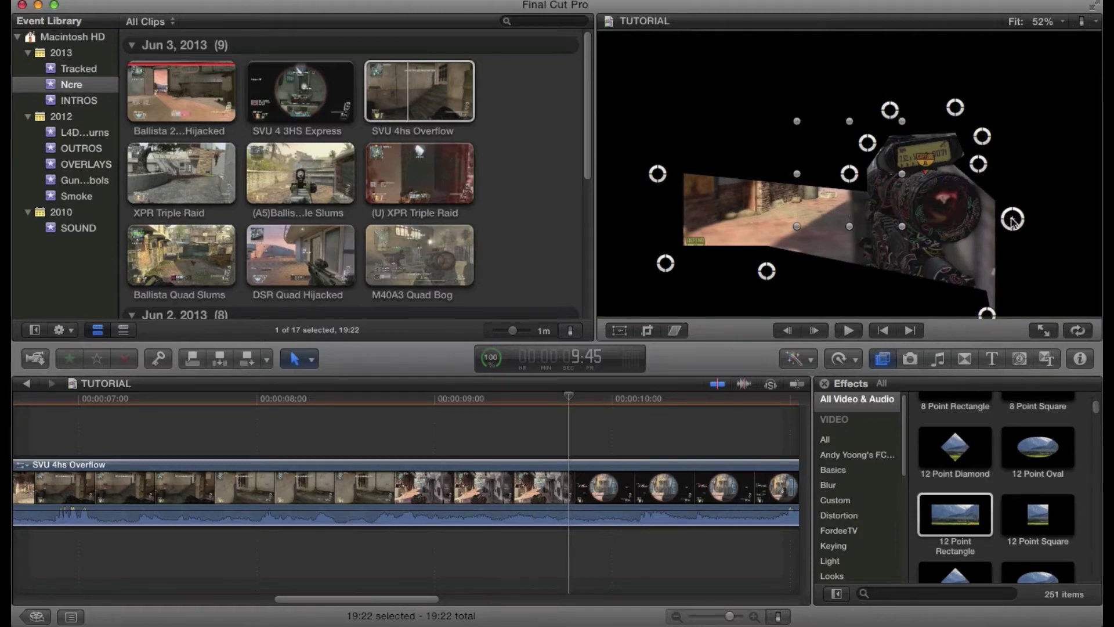
pyautogui.moveTo(986, 313); pyautogui.dragTo(919, 295)
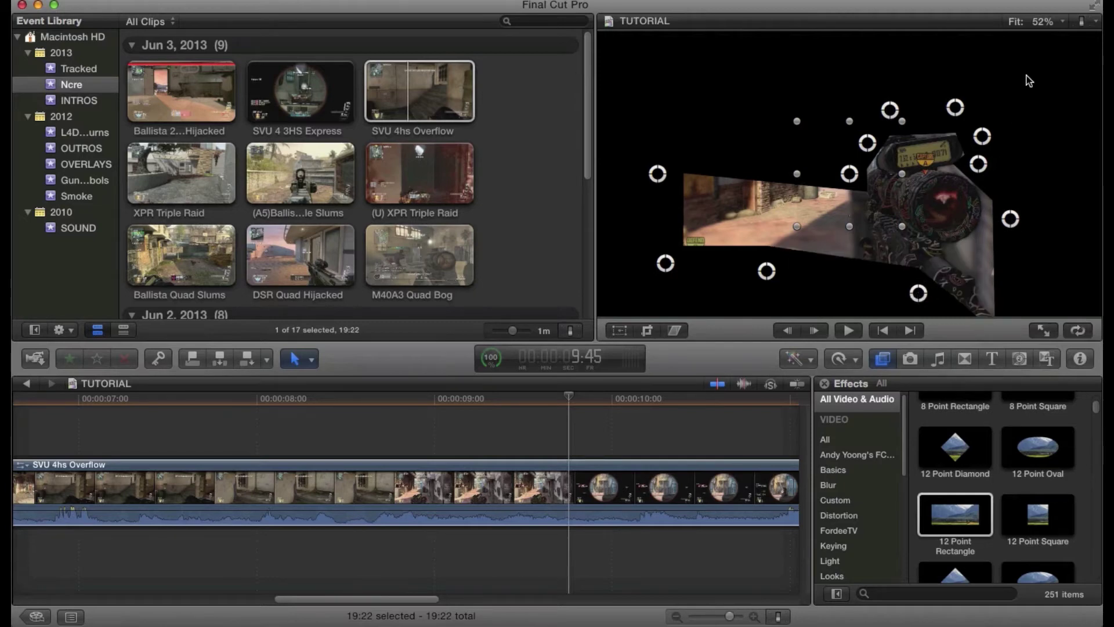
pyautogui.click(1044, 23)
# Step: At 25% then 50% viewer zoom, recover the stray mask point and refine the lower-right points
pyautogui.click(1032, 58)
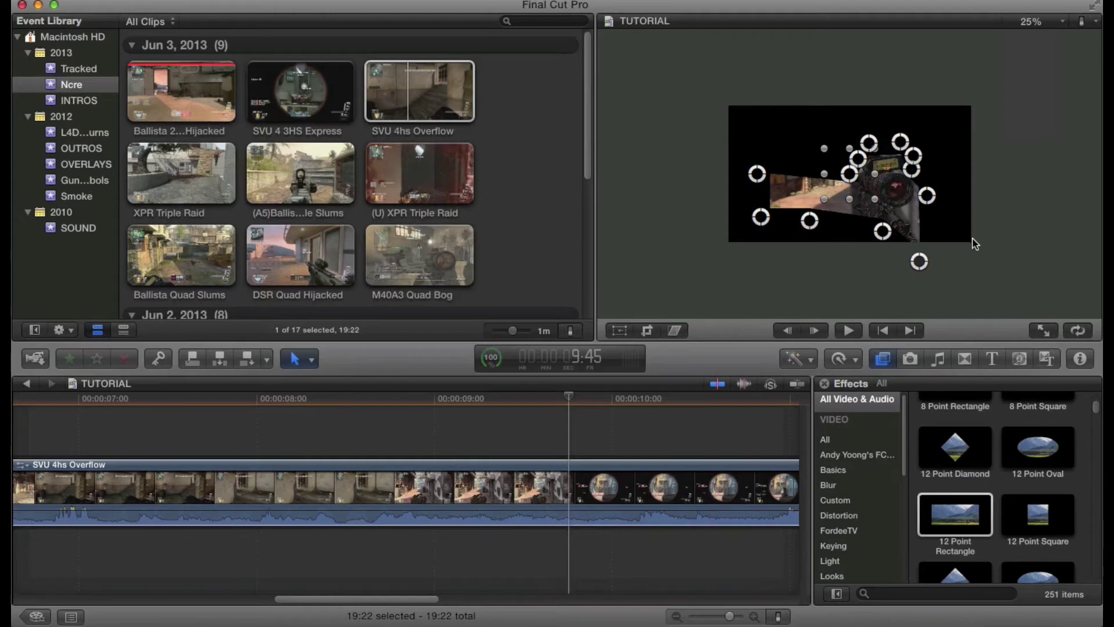
pyautogui.moveTo(927, 222); pyautogui.dragTo(910, 218)
pyautogui.click(1042, 23)
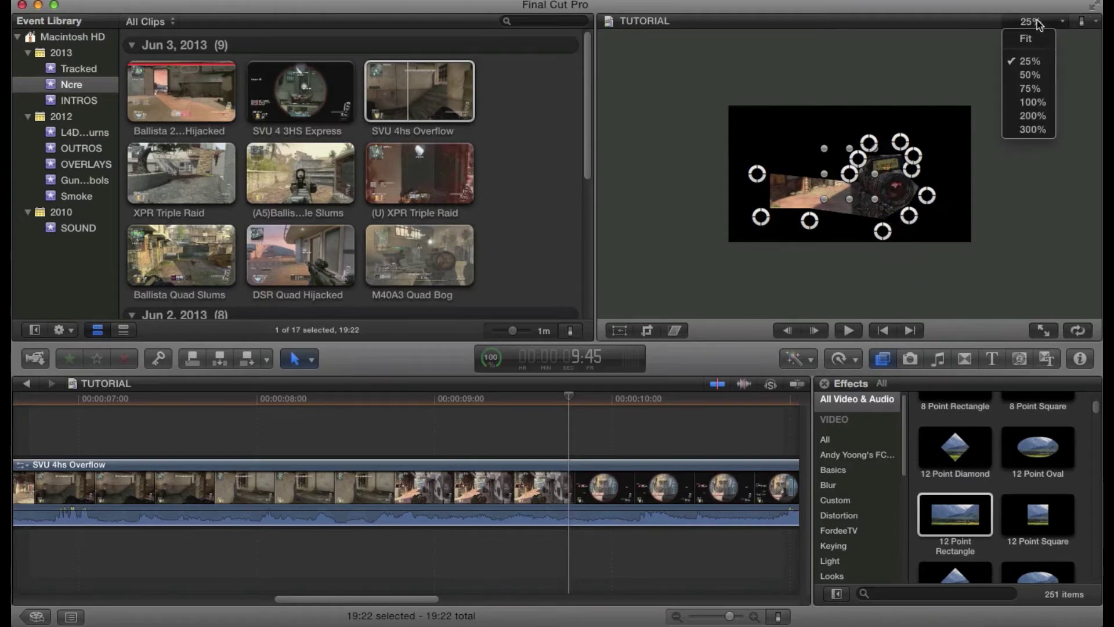
pyautogui.click(1032, 74)
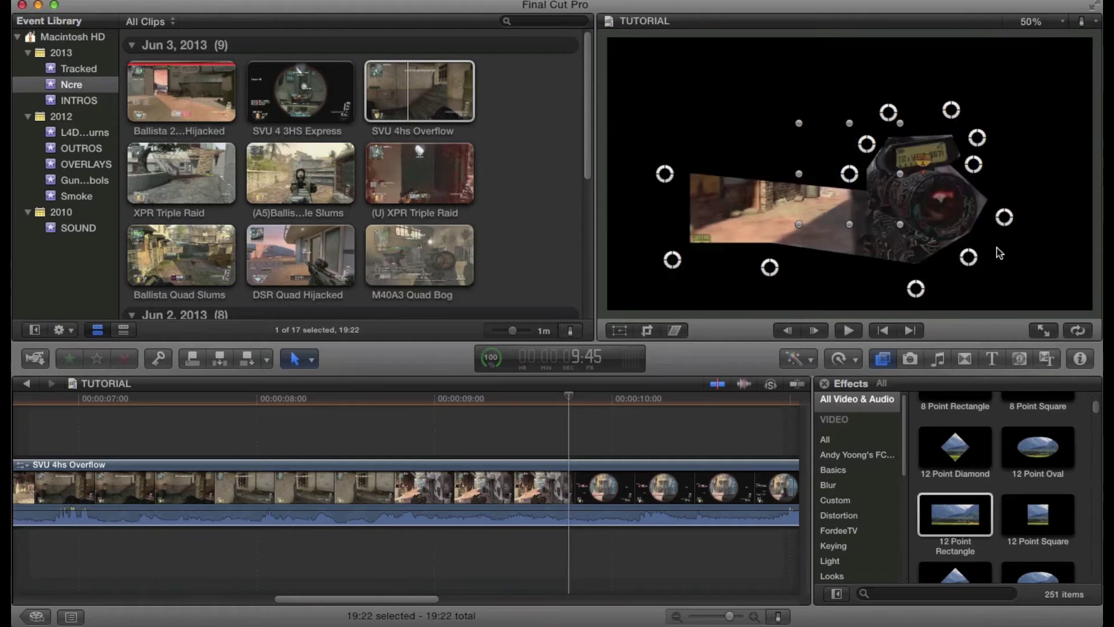
pyautogui.moveTo(986, 264)
pyautogui.mouseDown()
pyautogui.moveTo(962, 255)
pyautogui.moveTo(972, 262)
pyautogui.mouseUp()
pyautogui.moveTo(916, 289); pyautogui.dragTo(987, 332)
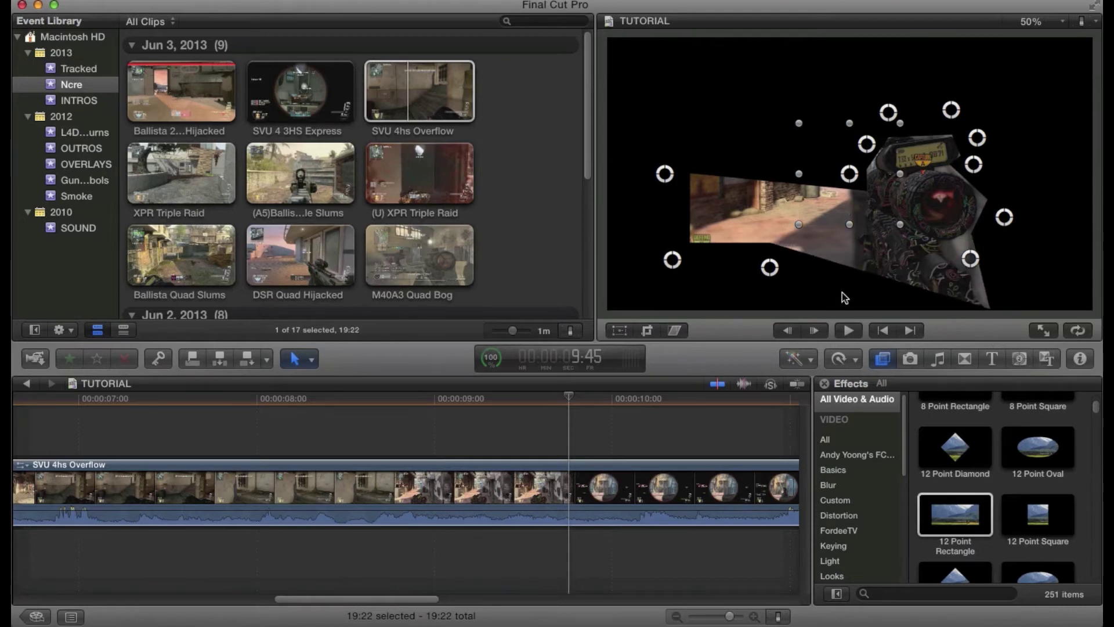
# Step: Pull the mask's lower-left and left points onto the rifle, trimming away the street
pyautogui.moveTo(765, 274); pyautogui.dragTo(865, 329)
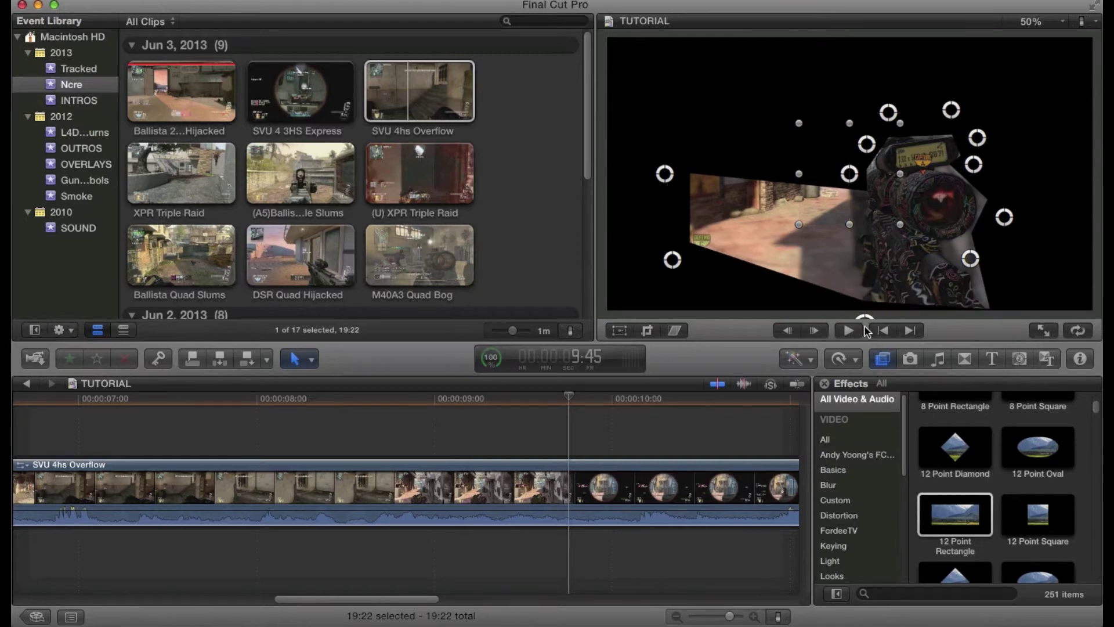
pyautogui.moveTo(691, 266); pyautogui.dragTo(869, 282)
pyautogui.moveTo(667, 169); pyautogui.dragTo(839, 237)
pyautogui.moveTo(848, 279); pyautogui.dragTo(843, 281)
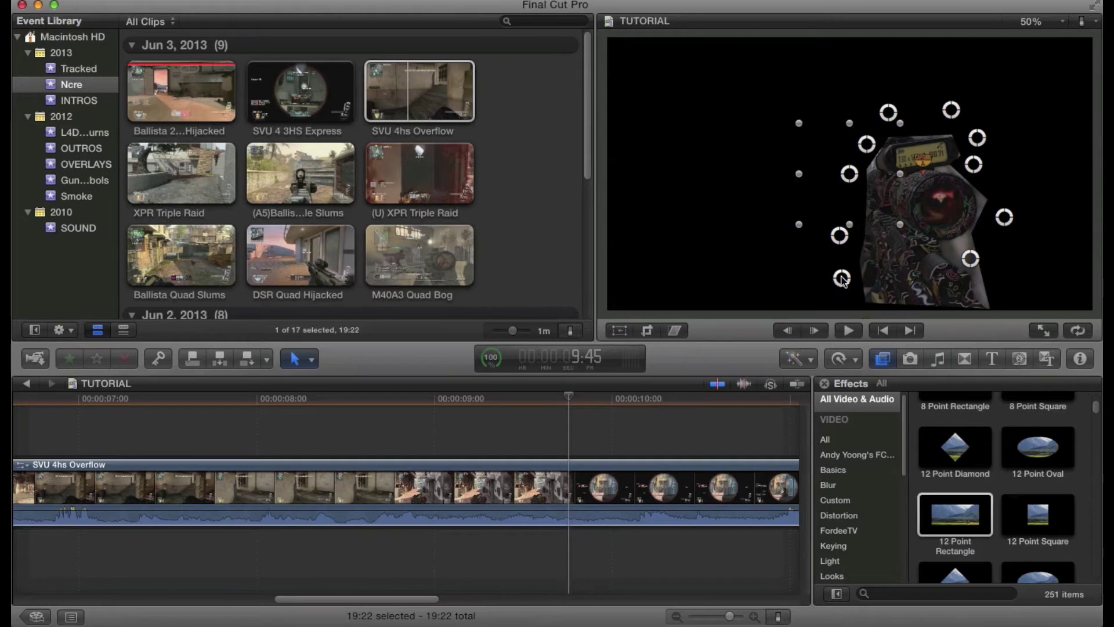
pyautogui.click(1074, 359)
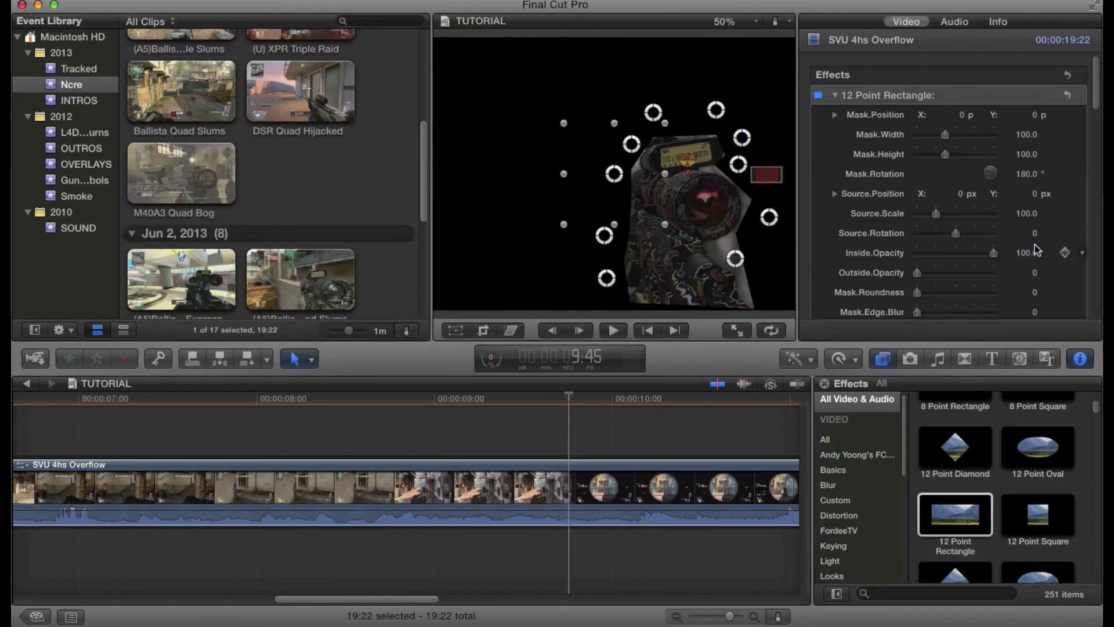
# Step: Try the Outside and Inside Opacity sliders with the viewer at Fit, keeping inside opacity full
pyautogui.scroll(-5, 1064, 173)
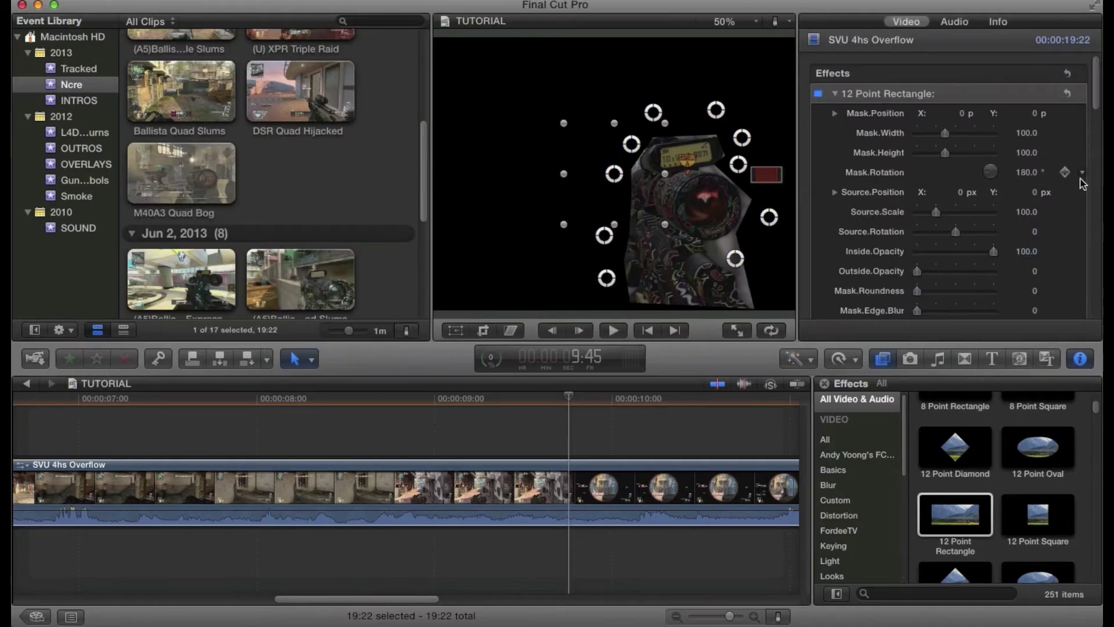
pyautogui.click(1035, 281)
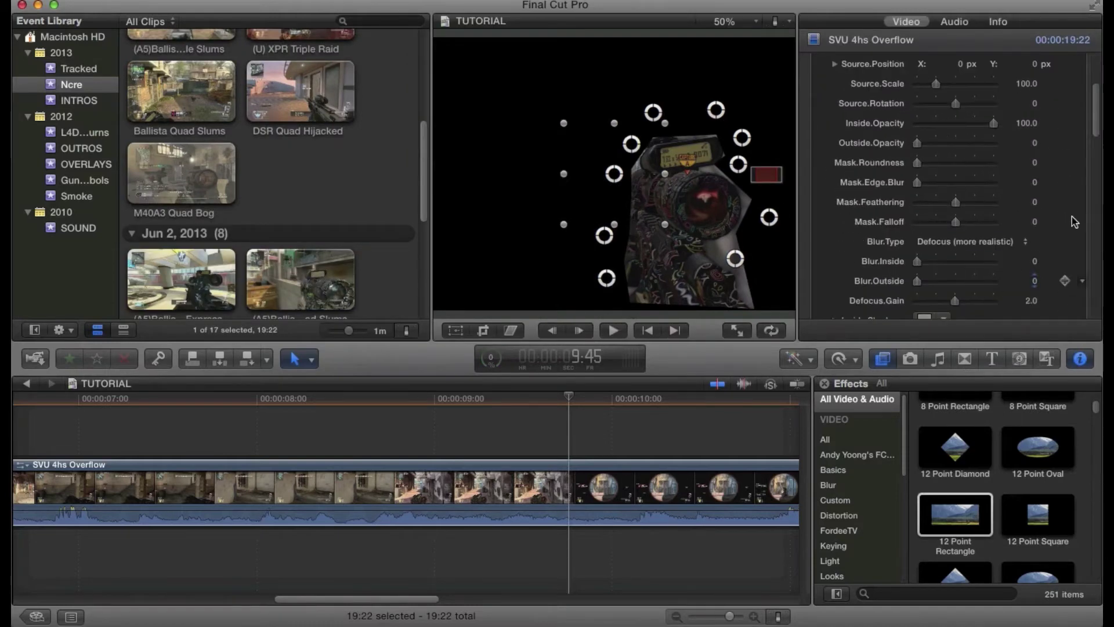
pyautogui.moveTo(967, 141)
pyautogui.click(949, 144)
pyautogui.moveTo(951, 145); pyautogui.dragTo(1023, 141)
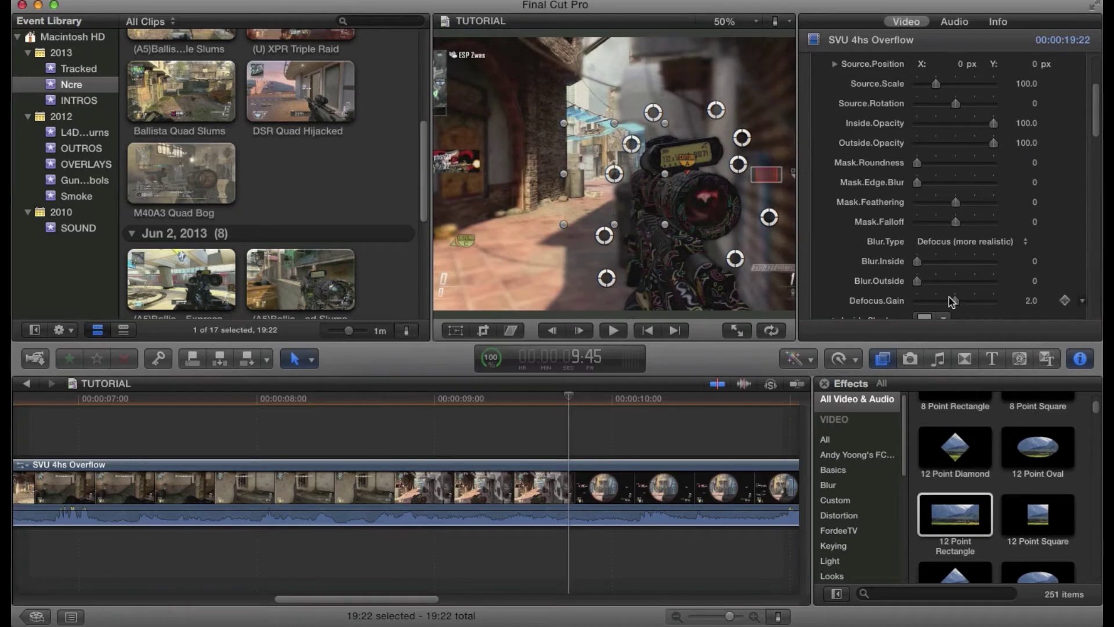
pyautogui.click(726, 23)
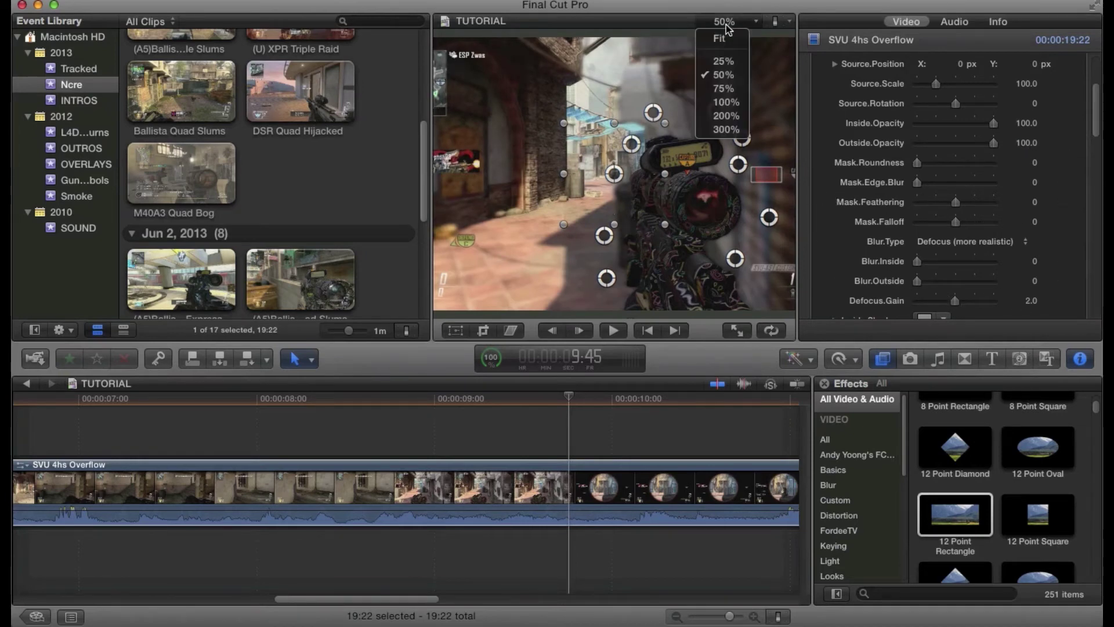
pyautogui.click(726, 34)
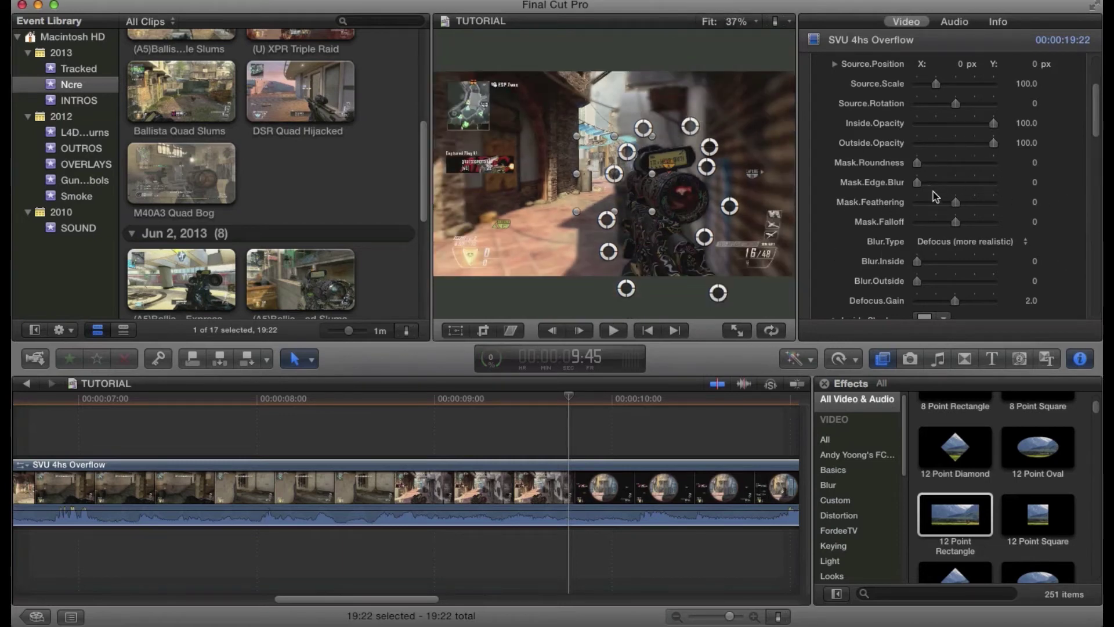
pyautogui.moveTo(961, 143); pyautogui.dragTo(1101, 139)
pyautogui.moveTo(968, 122)
pyautogui.mouseDown()
pyautogui.moveTo(927, 120)
pyautogui.moveTo(948, 122)
pyautogui.mouseUp()
pyautogui.moveTo(1044, 112); pyautogui.dragTo(1042, 119)
# Step: Set Blur Outside to 12.83 and jump to the end of the timeline
pyautogui.scroll(-3, 979, 177)
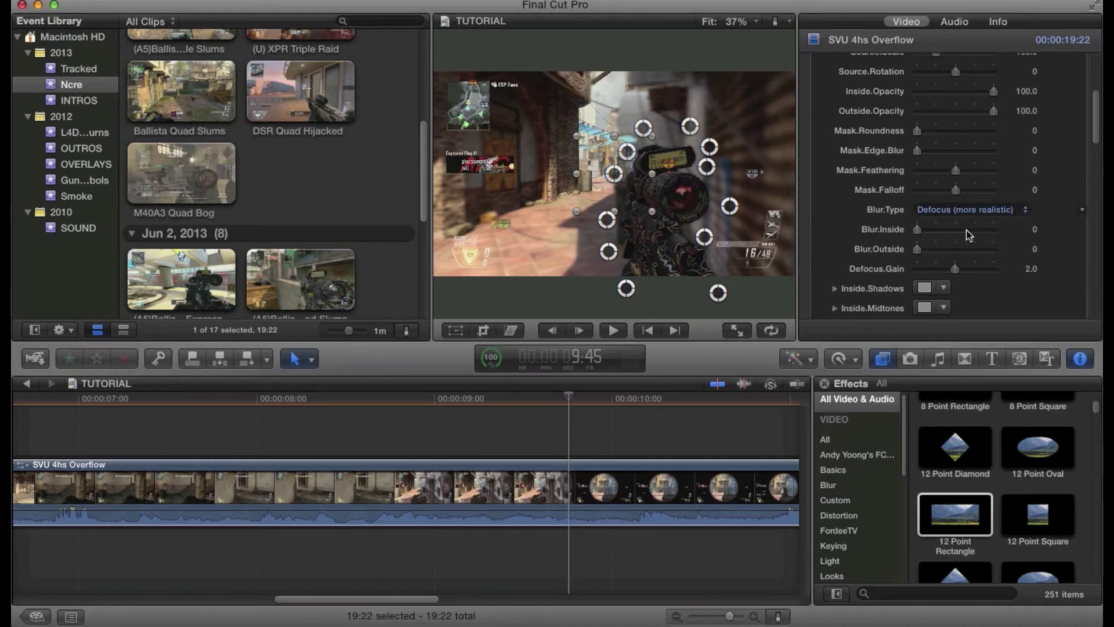
pyautogui.moveTo(946, 253)
pyautogui.mouseDown()
pyautogui.moveTo(997, 260)
pyautogui.moveTo(928, 251)
pyautogui.mouseUp()
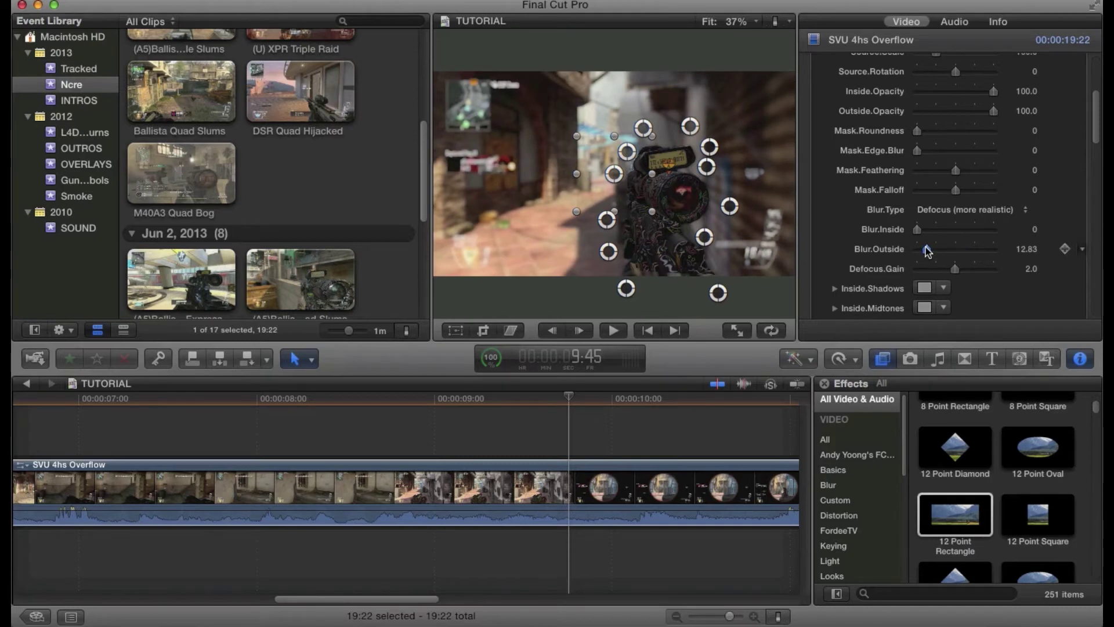
pyautogui.press('End')
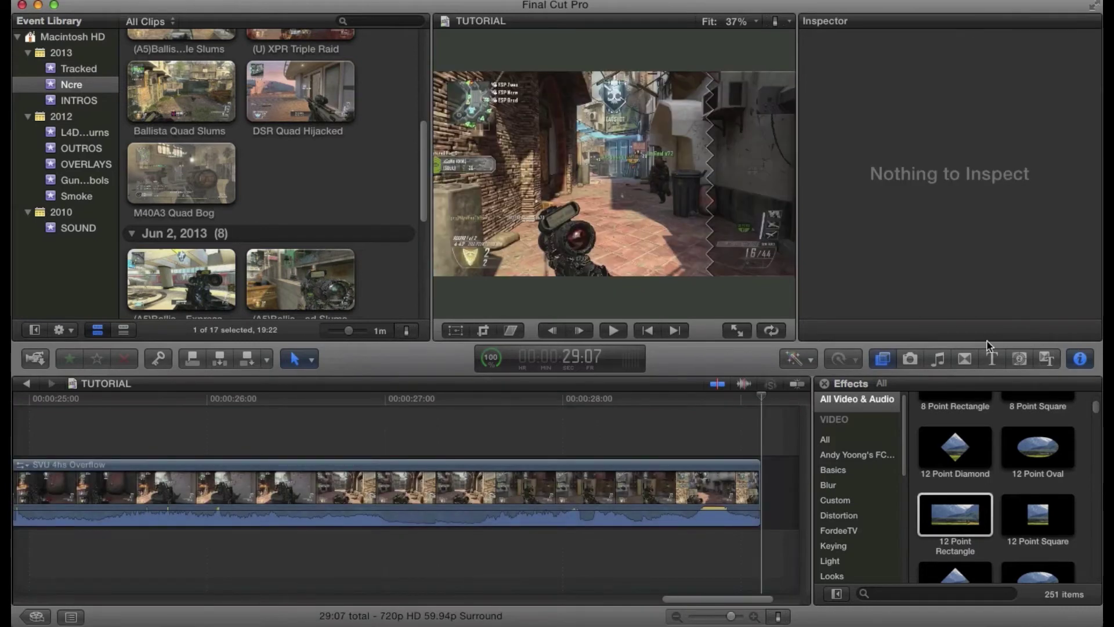
pyautogui.click(210, 493)
pyautogui.hscroll(-5, 213, 494)
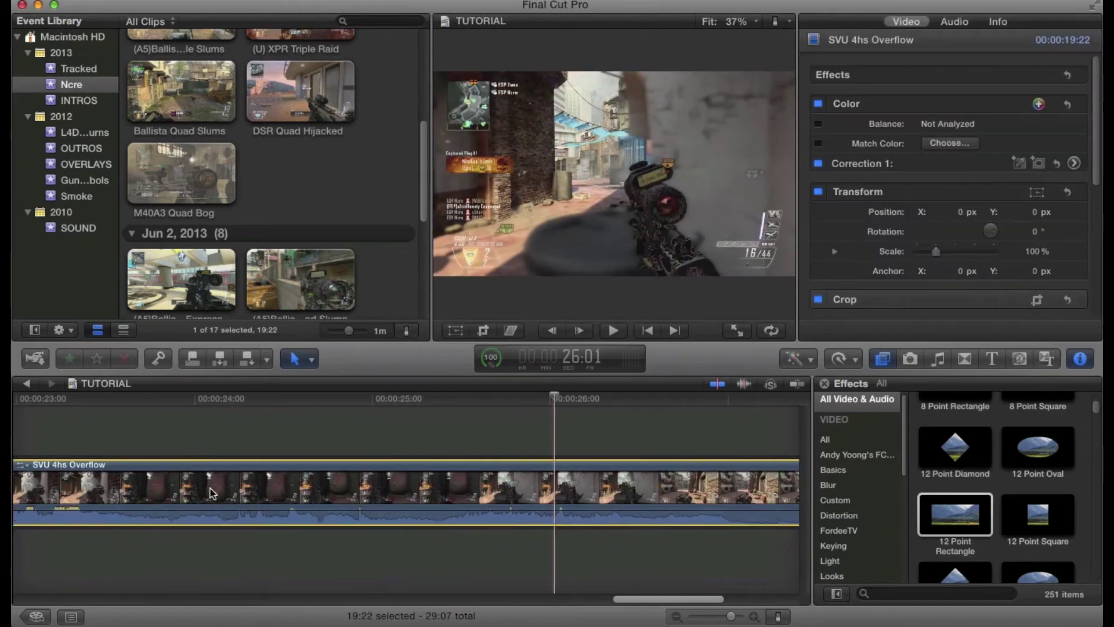
pyautogui.hscroll(-10, 210, 493)
pyautogui.hscroll(-8, 206, 492)
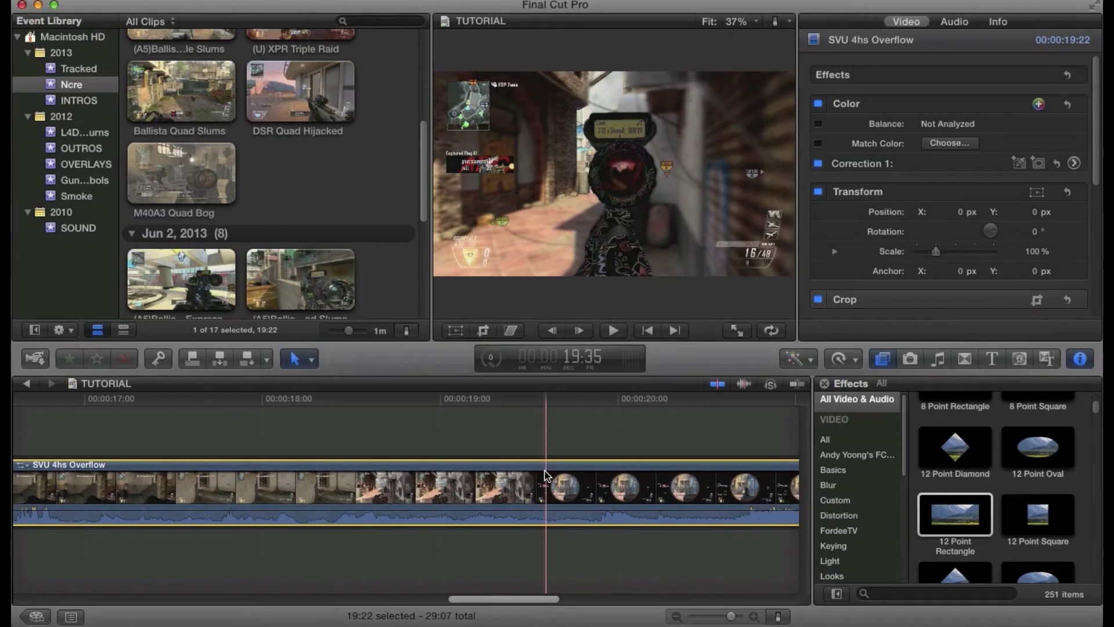
pyautogui.click(525, 488)
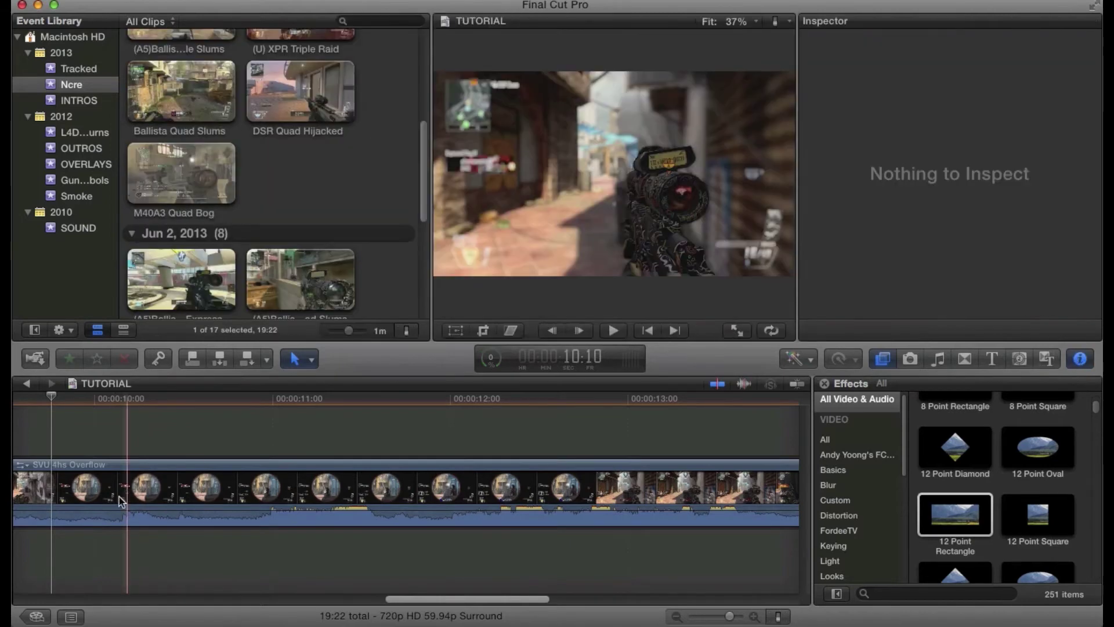
pyautogui.click(55, 510)
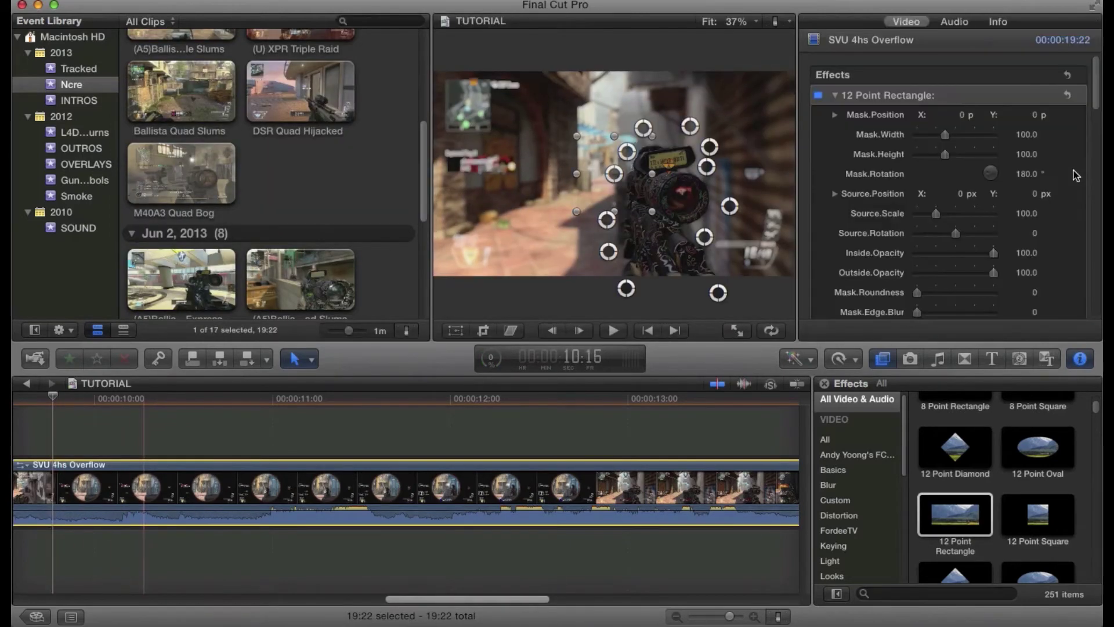
pyautogui.scroll(-3, 1033, 174)
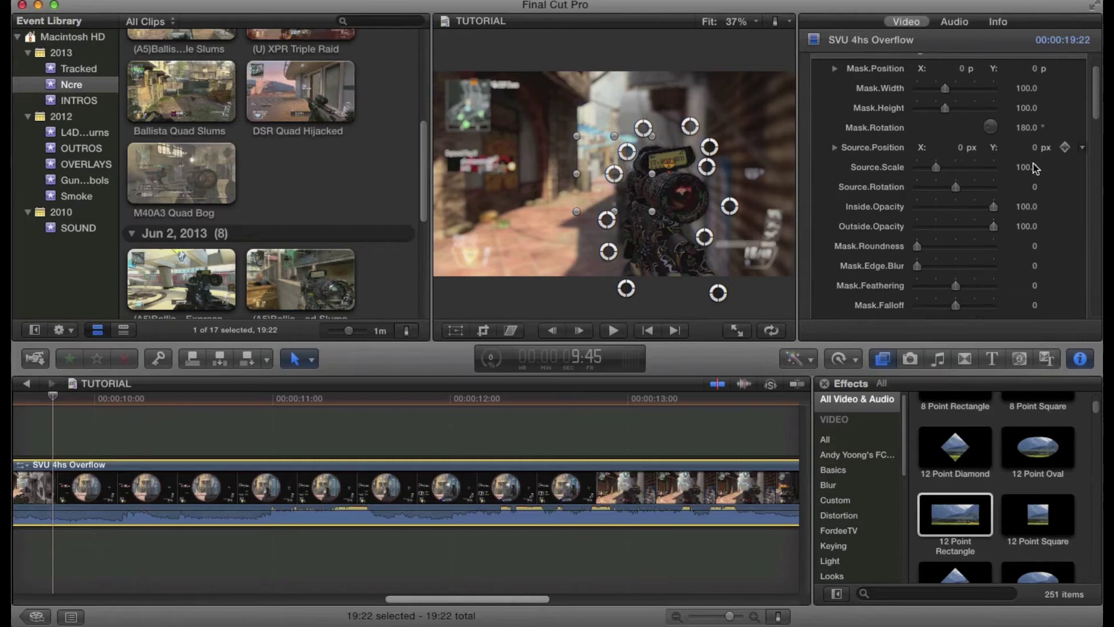
pyautogui.scroll(-1, 980, 235)
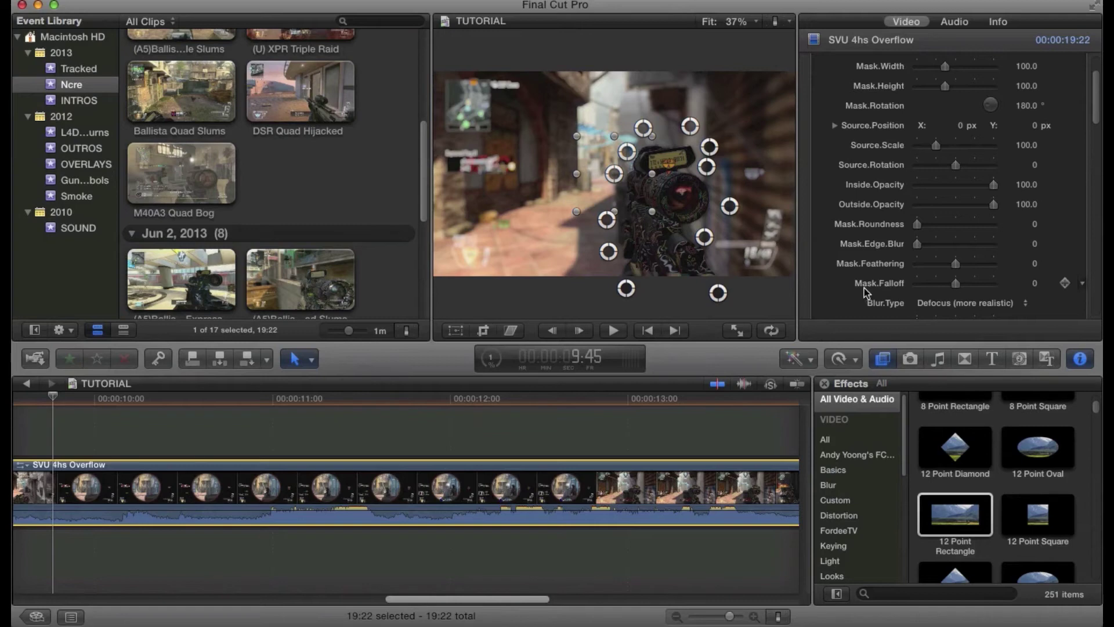
pyautogui.click(53, 429)
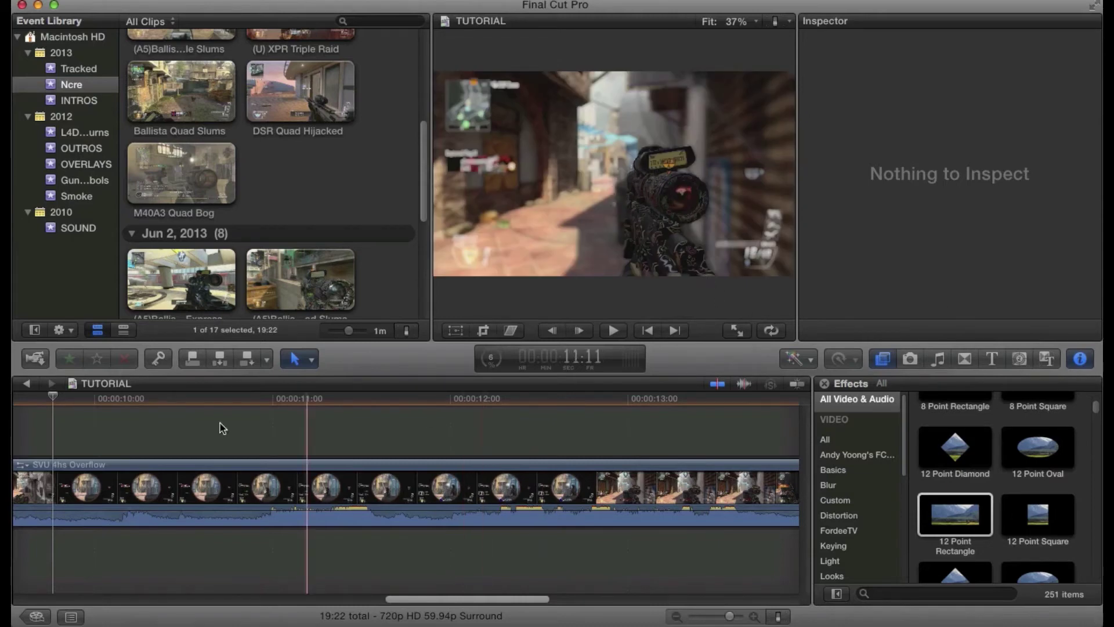
# Step: Reselect the clip and set Mask Feathering to -1.98 and Mask Falloff to -100
pyautogui.click(51, 486)
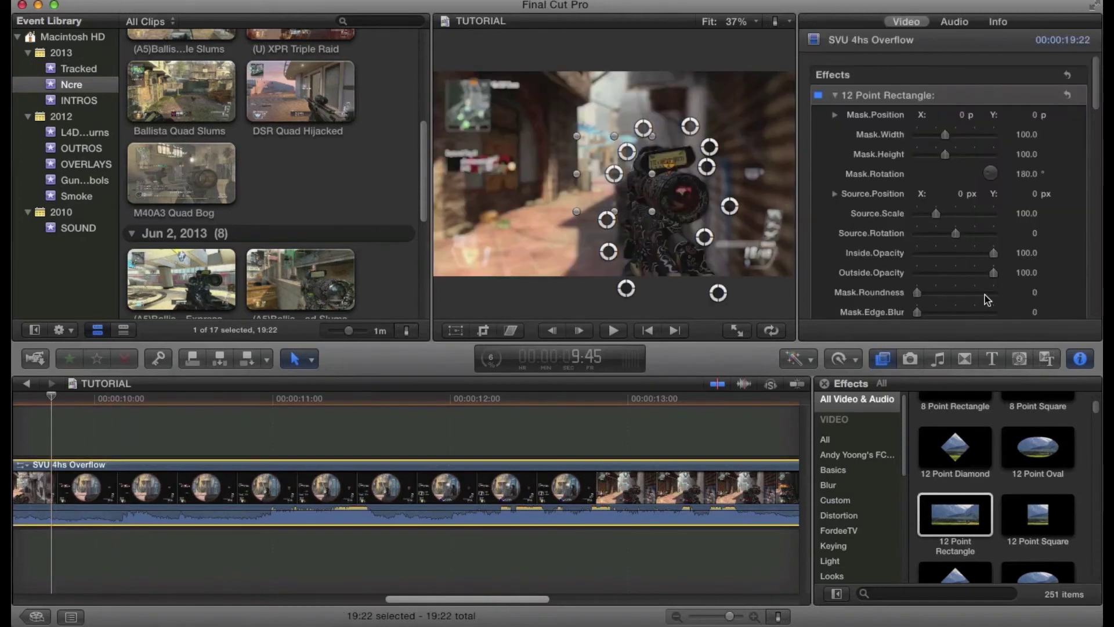
pyautogui.scroll(-4, 953, 284)
pyautogui.moveTo(967, 235)
pyautogui.mouseDown()
pyautogui.moveTo(979, 238)
pyautogui.moveTo(921, 240)
pyautogui.moveTo(956, 246)
pyautogui.mouseUp()
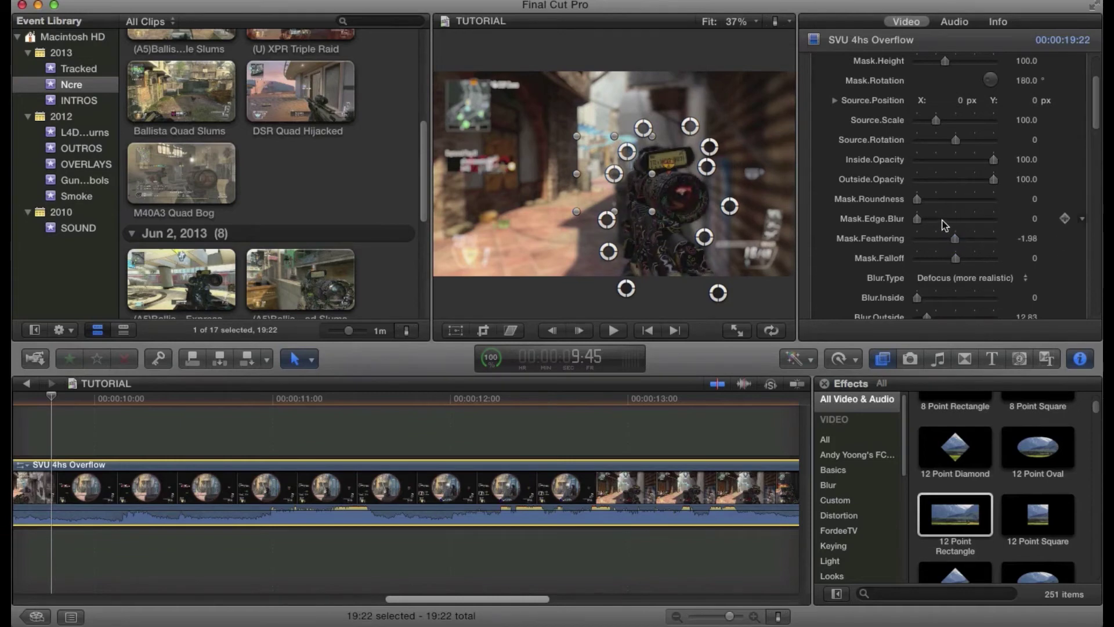
pyautogui.moveTo(956, 257); pyautogui.dragTo(1005, 262)
pyautogui.moveTo(942, 258); pyautogui.dragTo(911, 262)
# Step: Set the outside Defocus Gain to 1.88 after trying 4.0
pyautogui.scroll(-3, 992, 170)
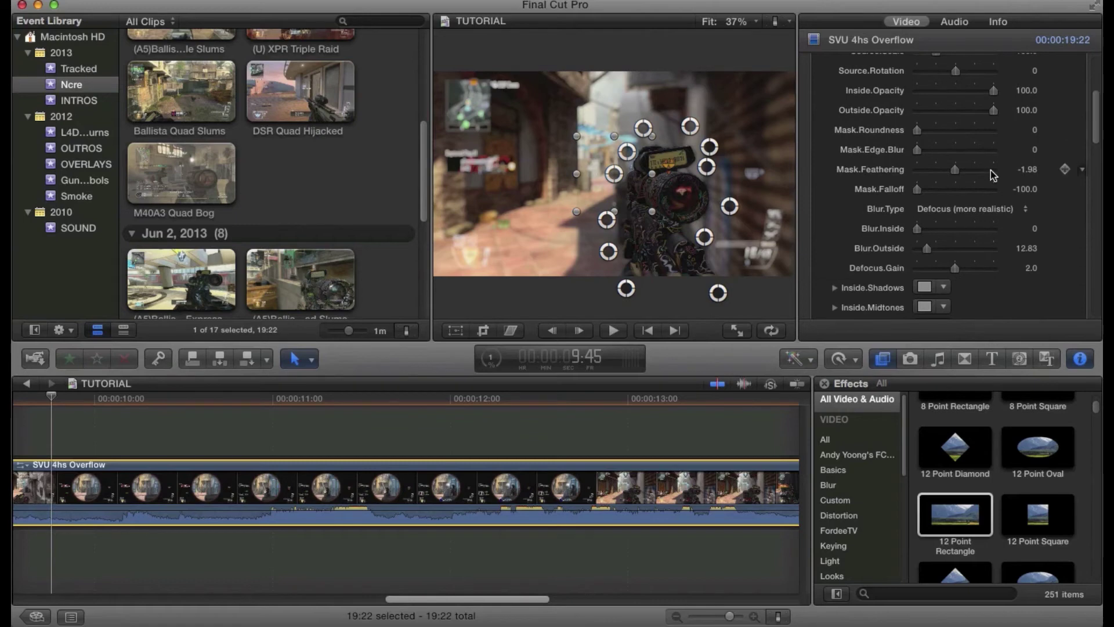
pyautogui.moveTo(955, 268); pyautogui.dragTo(969, 289)
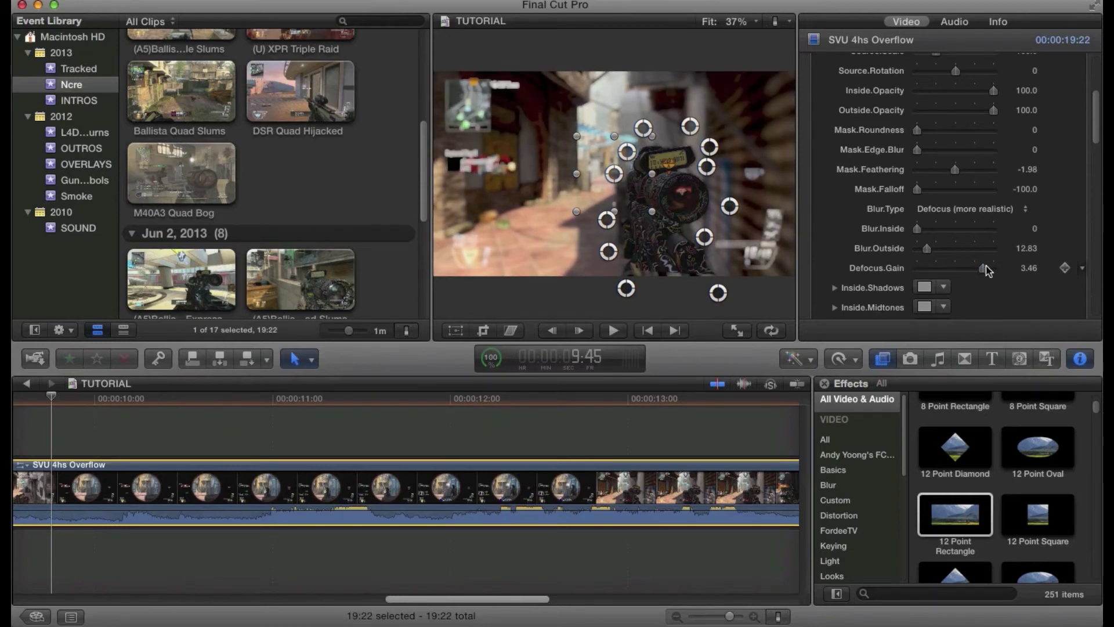
pyautogui.moveTo(958, 269)
pyautogui.mouseDown()
pyautogui.moveTo(934, 267)
pyautogui.moveTo(903, 288)
pyautogui.moveTo(952, 281)
pyautogui.mouseUp()
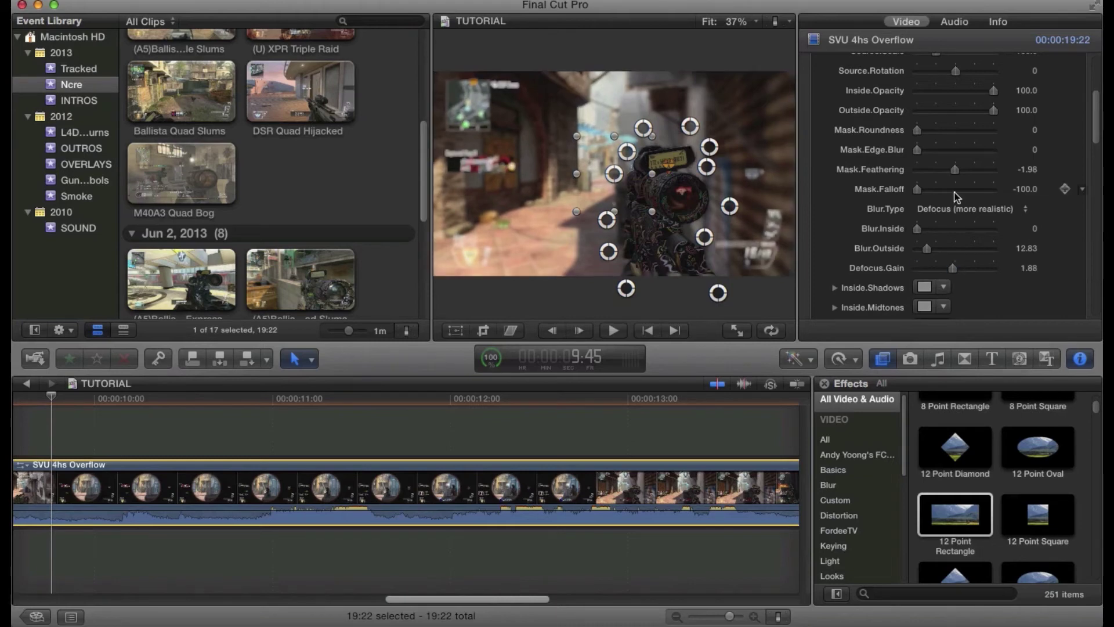
pyautogui.scroll(3, 953, 195)
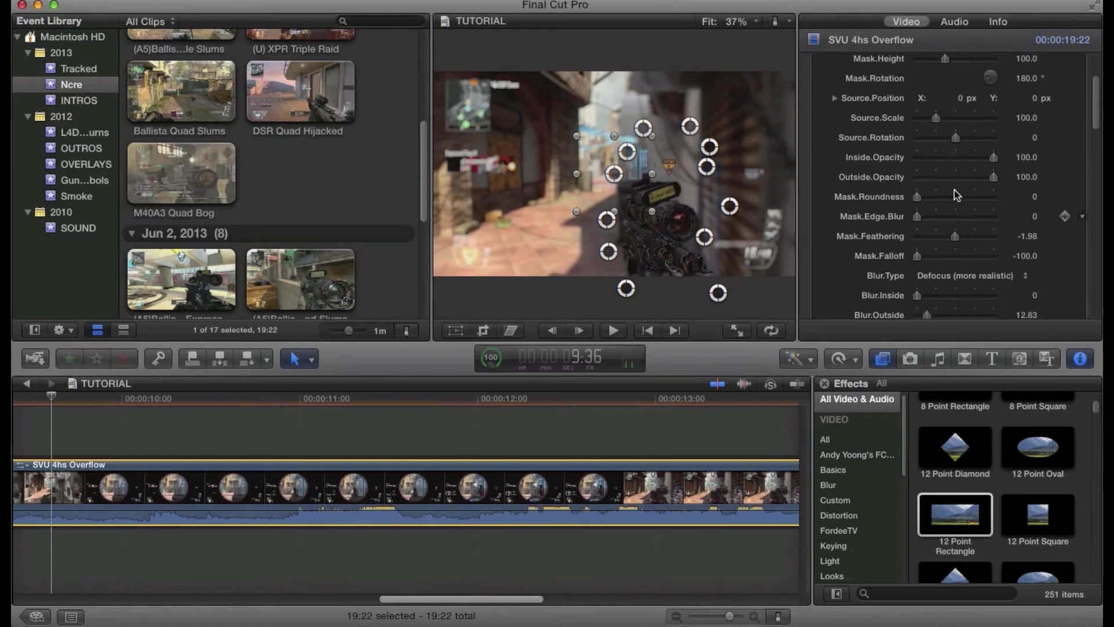
# Step: Stop at 9:30 and keyframe a lowered Outside Opacity there
pyautogui.press('space')
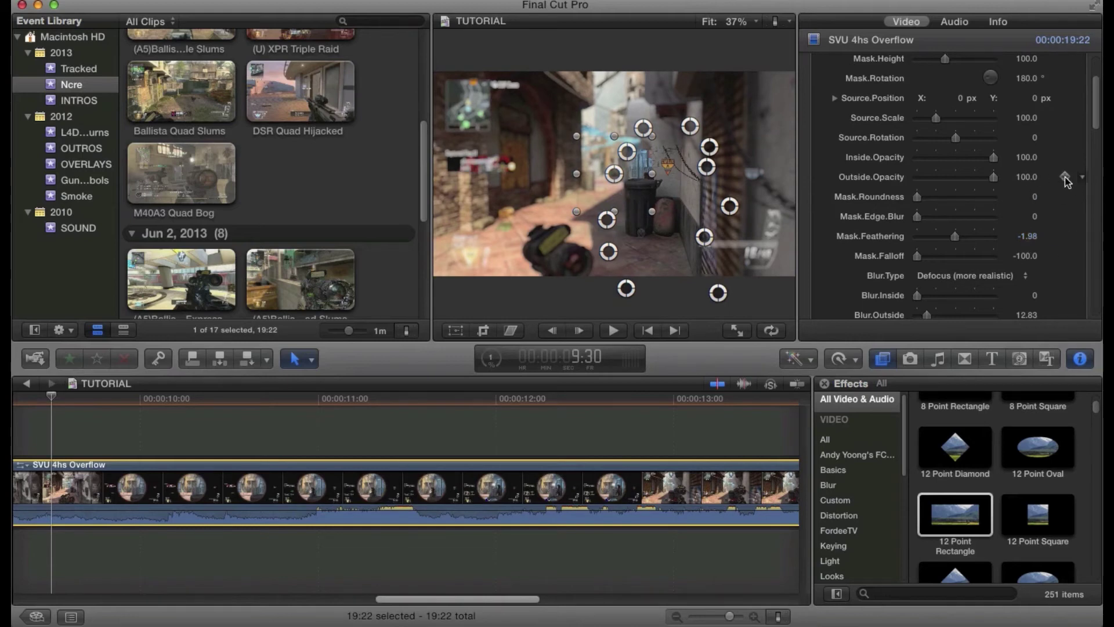
pyautogui.click(1065, 177)
pyautogui.moveTo(993, 177); pyautogui.dragTo(1032, 182)
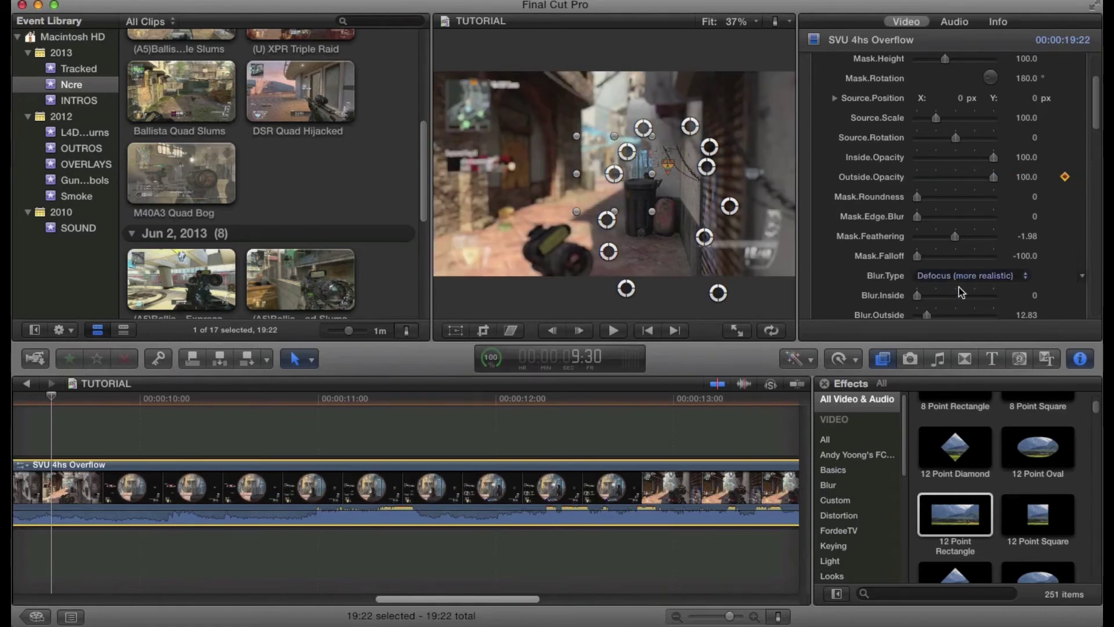
pyautogui.scroll(-2, 952, 314)
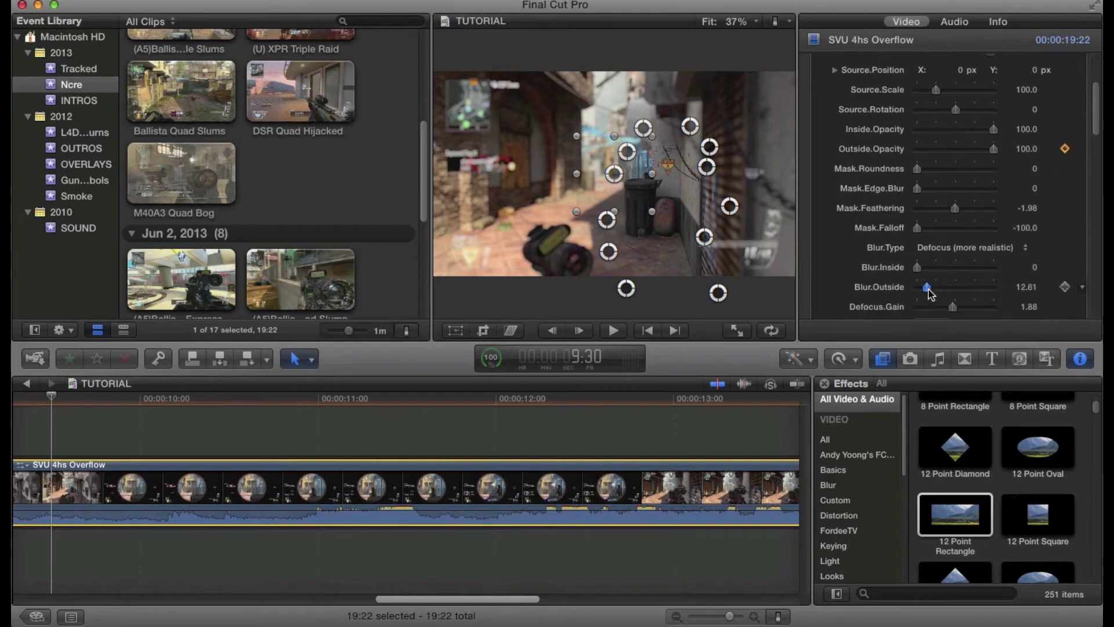
pyautogui.moveTo(929, 288); pyautogui.dragTo(898, 292)
# Step: Keyframe Blur Outside at 9:36 and ramp it up through 67.13 to 90.1 over the next frames
pyautogui.press('Right')
pyautogui.press('Right')
pyautogui.press('Right')
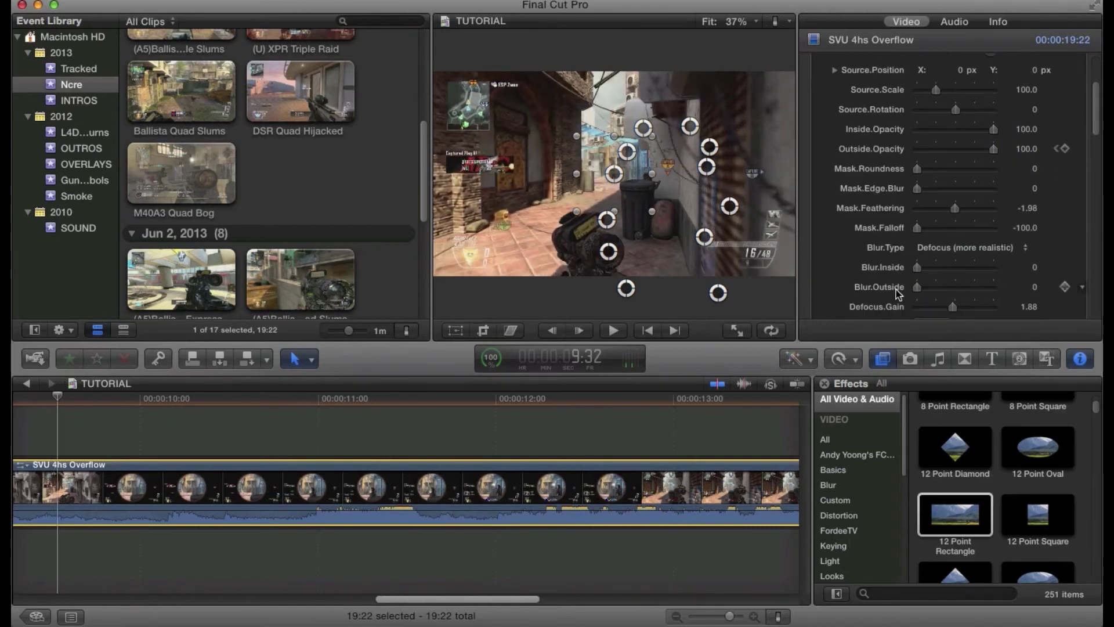
pyautogui.press('Left')
pyautogui.press('Left')
pyautogui.press('Left')
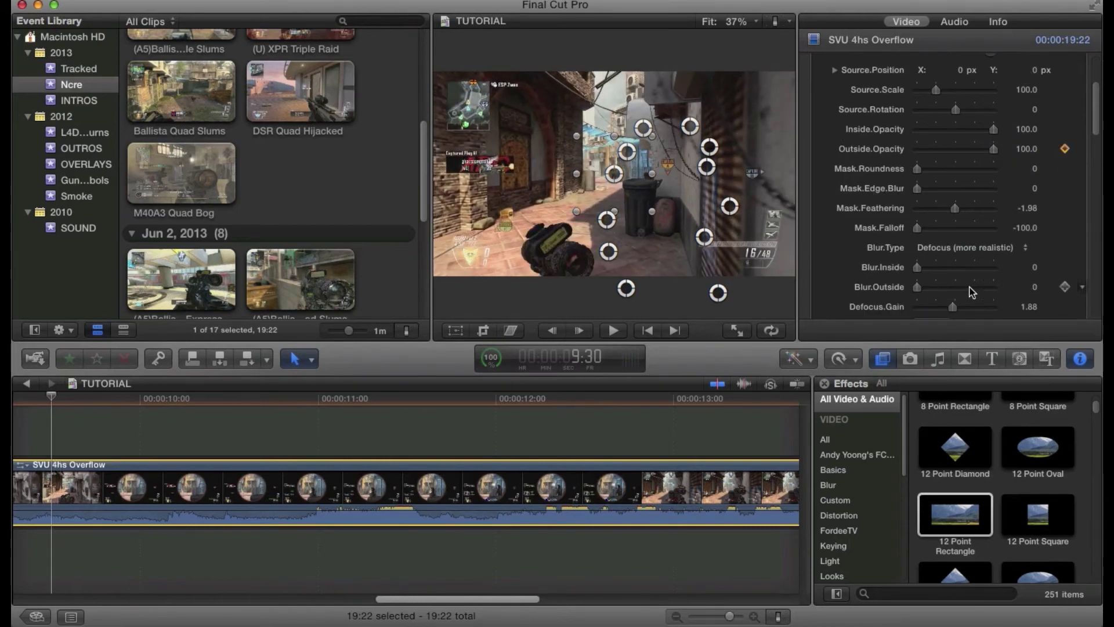
pyautogui.press('Right')
pyautogui.press('Right')
pyautogui.press('Right')
pyautogui.press('Right')
pyautogui.press('Right')
pyautogui.press('Right')
pyautogui.click(1066, 287)
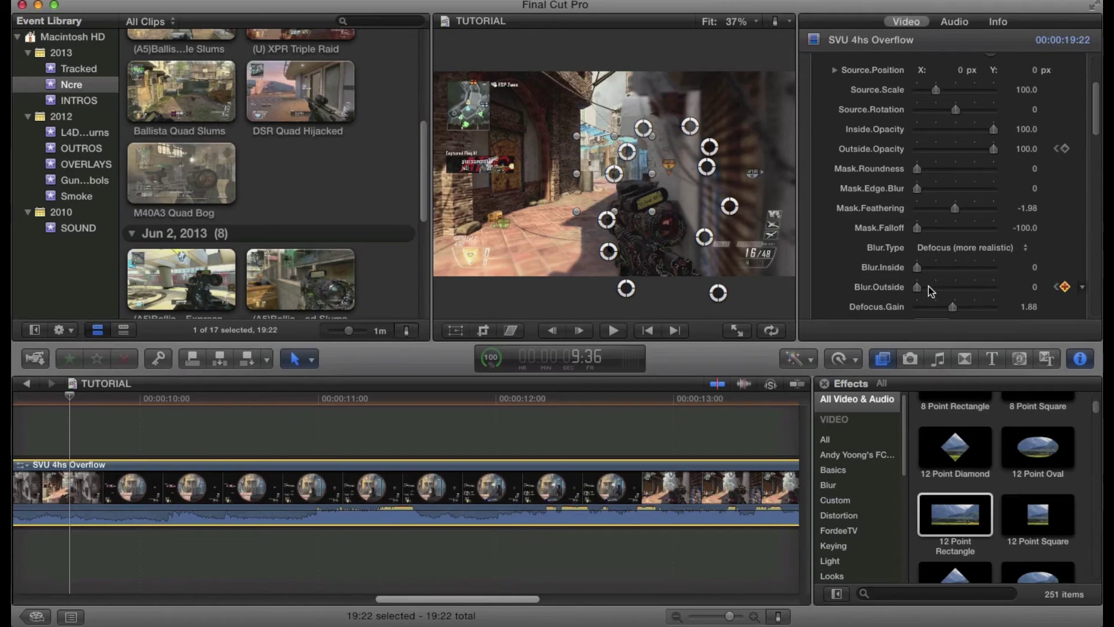
pyautogui.click(930, 287)
pyautogui.moveTo(929, 288); pyautogui.dragTo(957, 290)
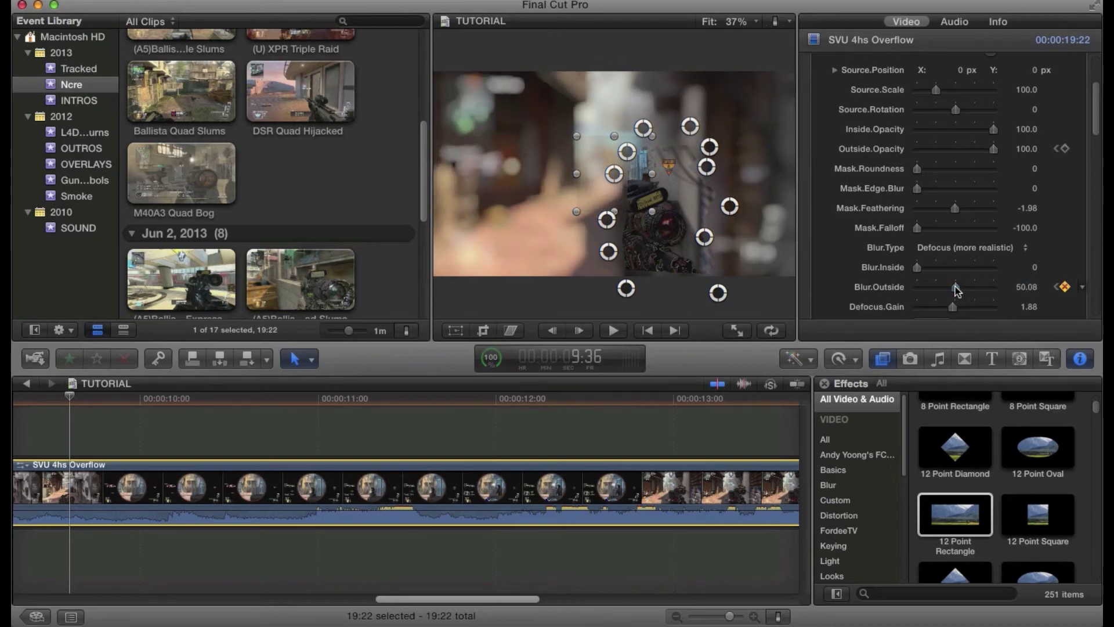
pyautogui.press('Right')
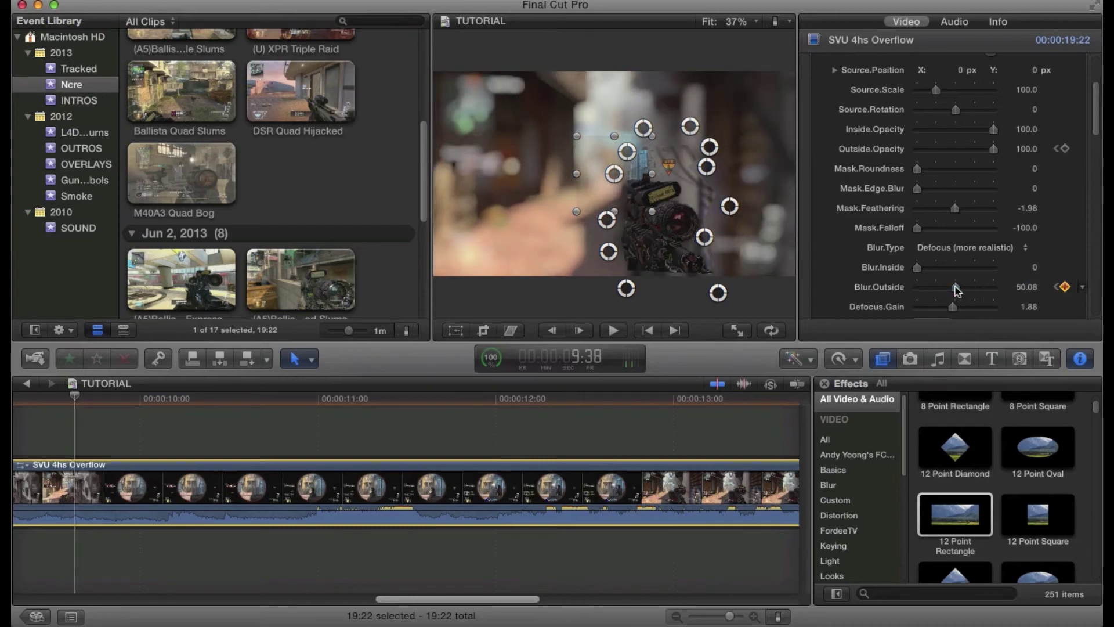
pyautogui.press('Right')
pyautogui.press('Right')
pyautogui.moveTo(957, 290); pyautogui.dragTo(968, 288)
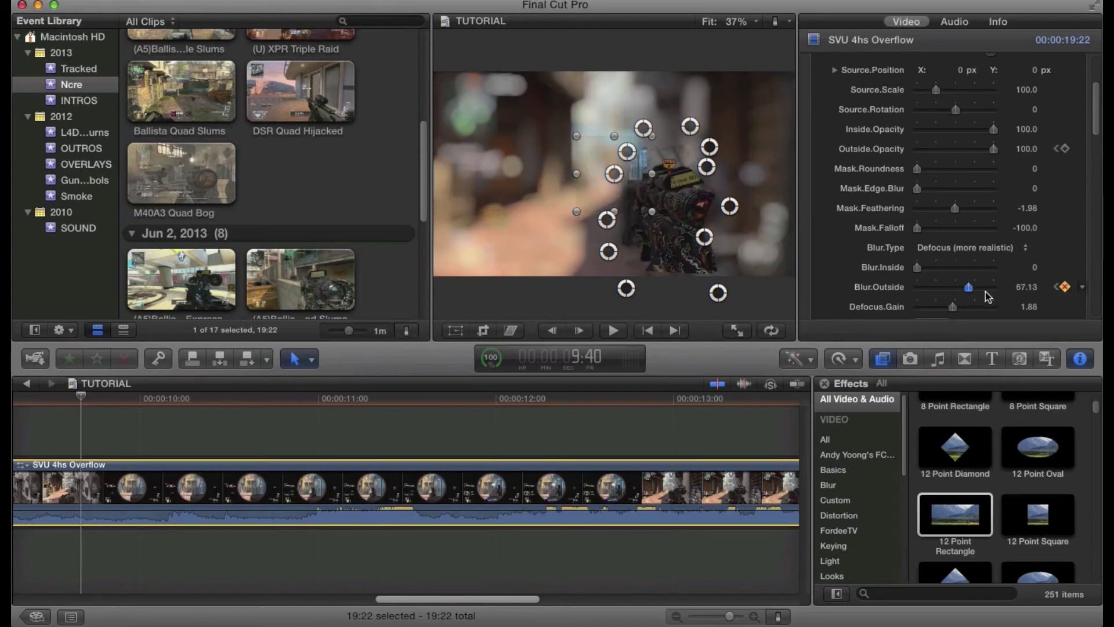
pyautogui.moveTo(985, 290); pyautogui.dragTo(986, 290)
# Step: A few frames later, drop Blur Outside down to about 15
pyautogui.press('Right')
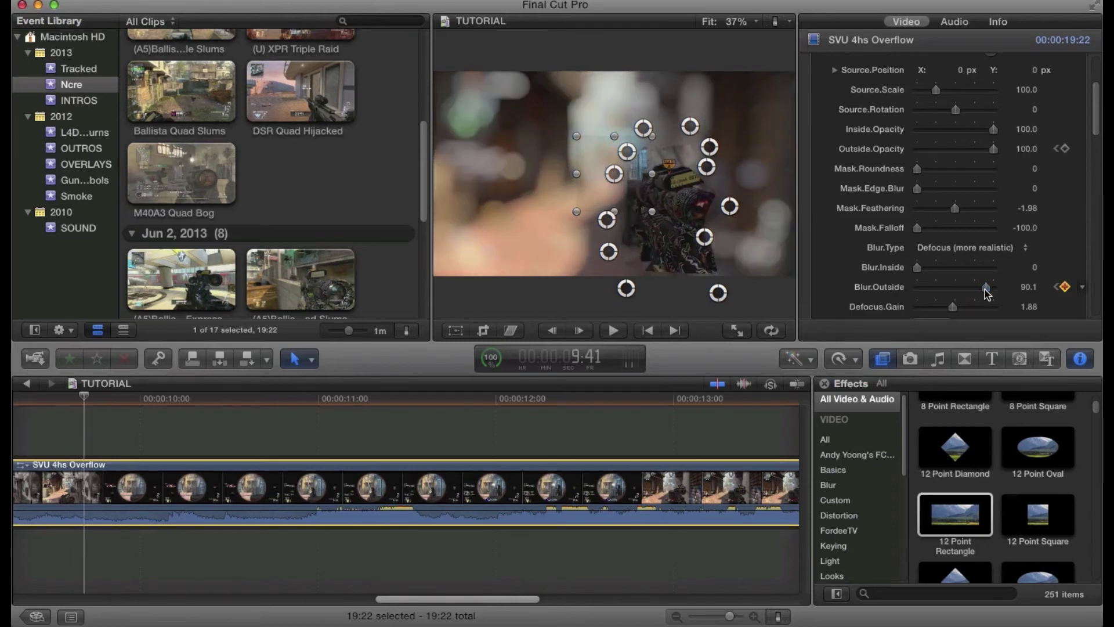
pyautogui.press('Right')
pyautogui.press('Right')
pyautogui.press('Right')
pyautogui.press('Right')
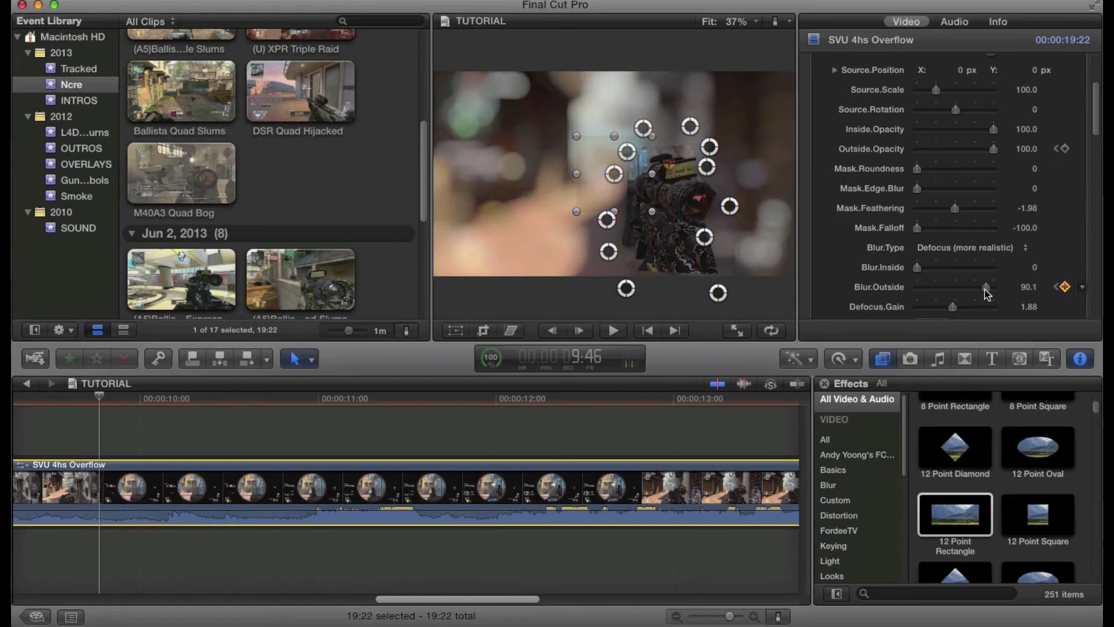
pyautogui.press('Right')
pyautogui.press('Right')
pyautogui.press('Left')
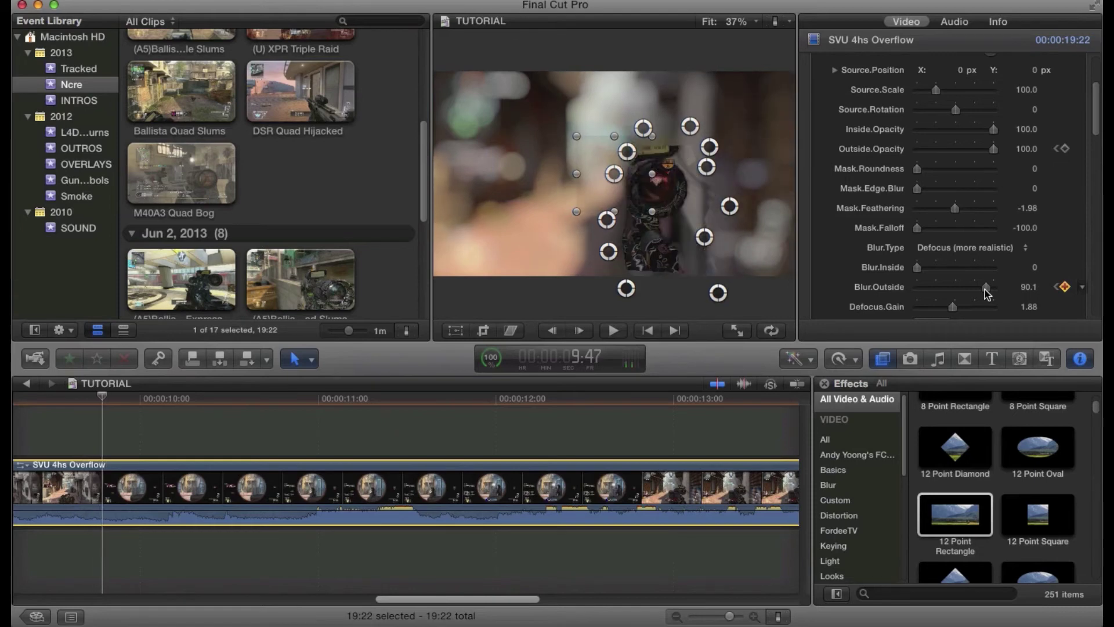
pyautogui.press('Left')
pyautogui.press('Left')
pyautogui.press('Left')
pyautogui.press('Left')
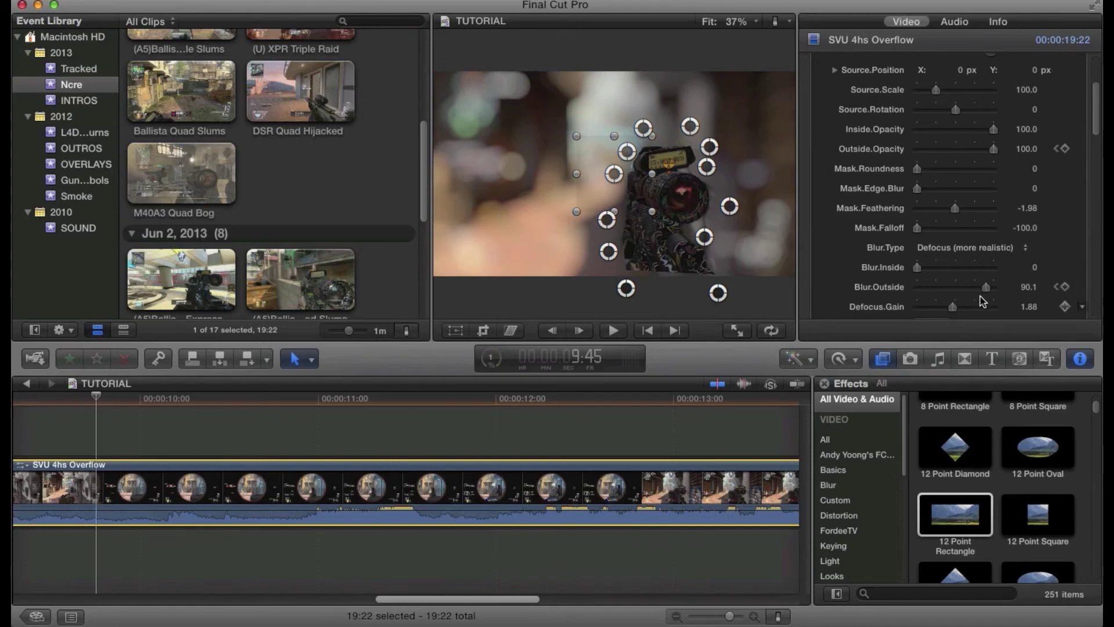
pyautogui.click(930, 287)
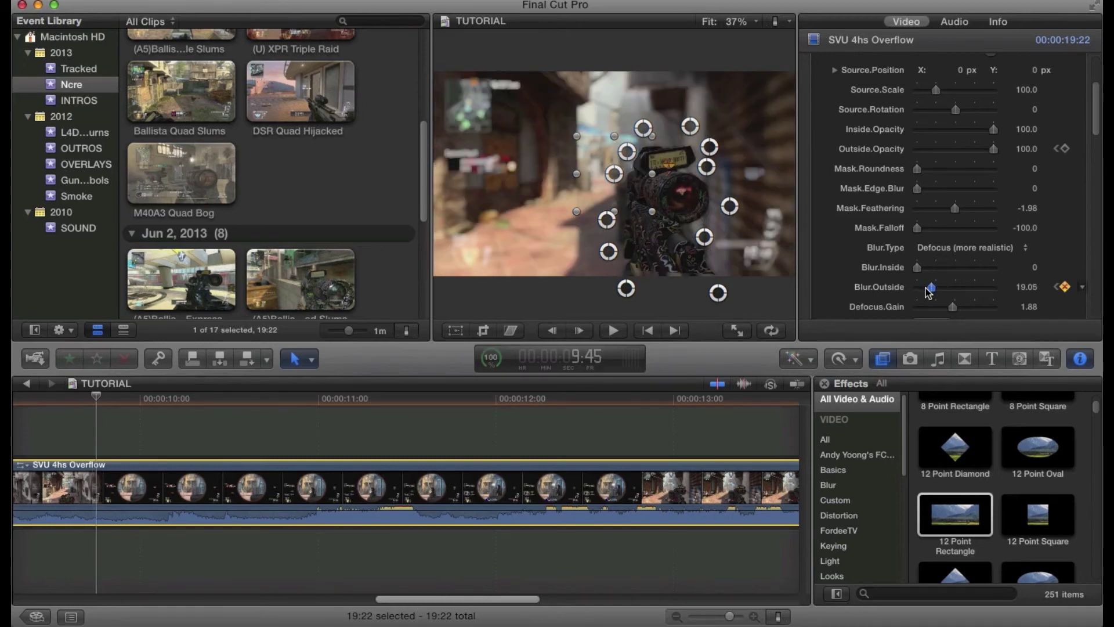
pyautogui.moveTo(931, 291); pyautogui.dragTo(926, 292)
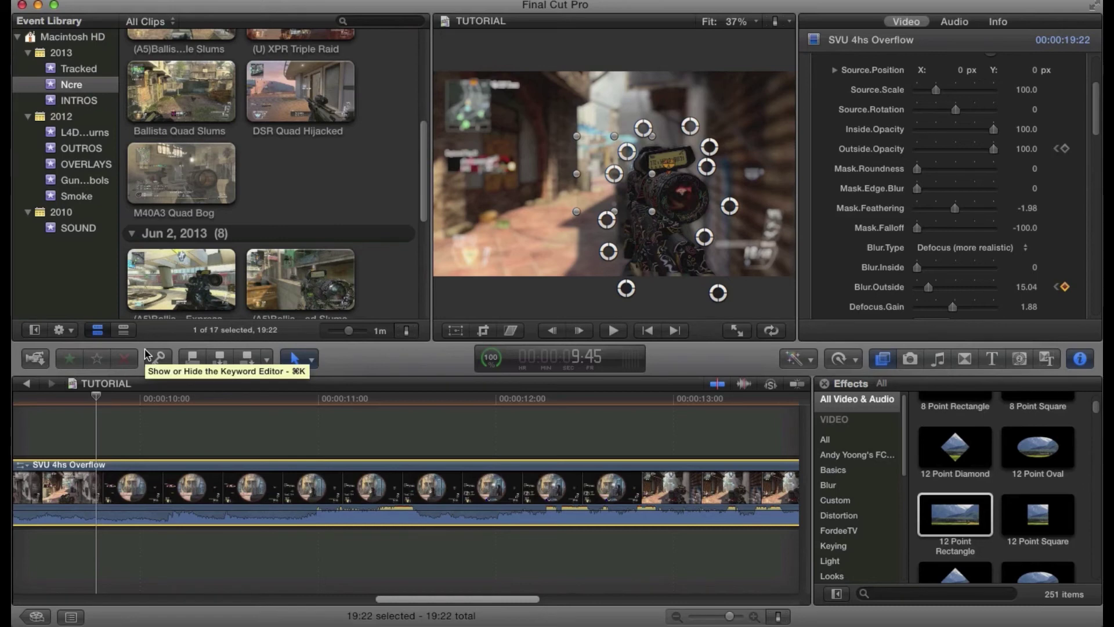
# Step: Blade the clip at the playhead and select the short range after the cut
pyautogui.press('b')
pyautogui.click(96, 496)
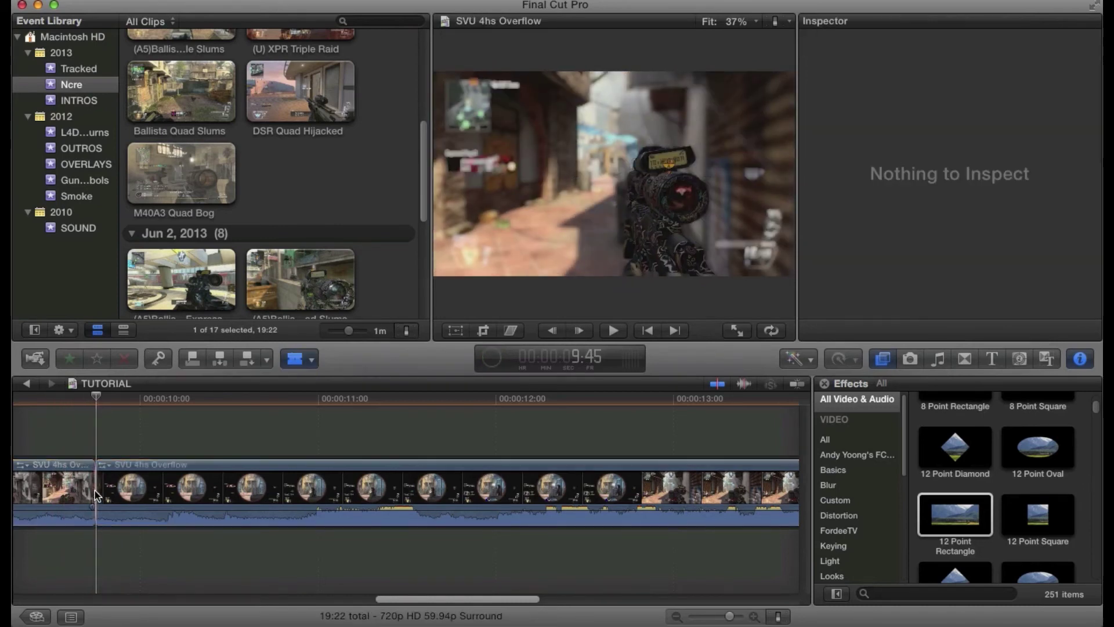
pyautogui.press('a')
pyautogui.click(97, 491)
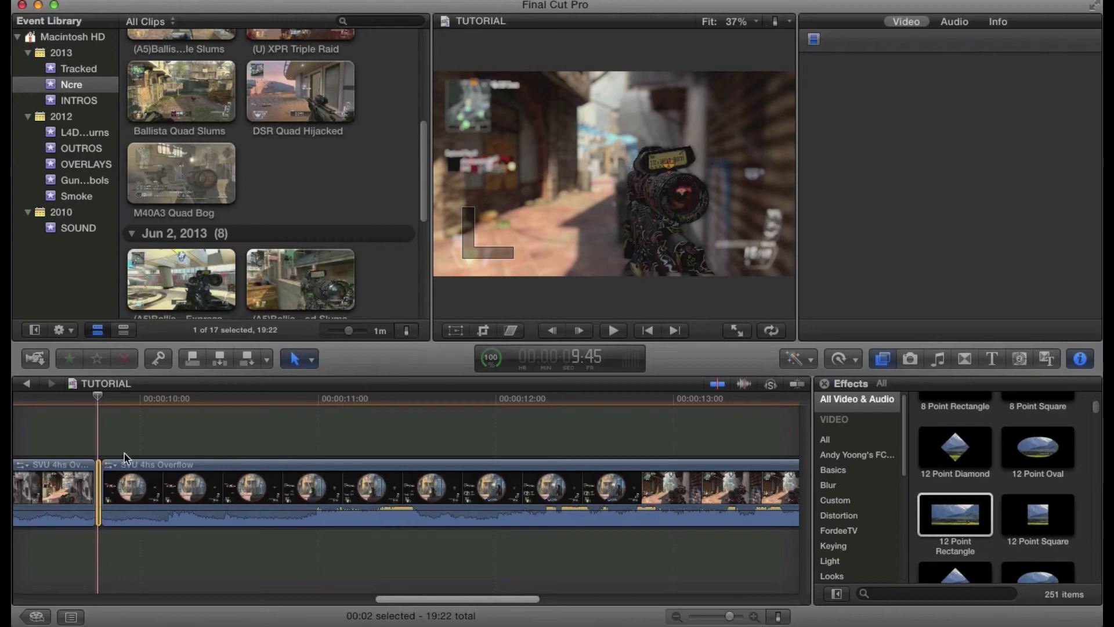
# Step: Cancel the stray Export dialog and slow the selected range to 6% speed
pyautogui.press('super+e')
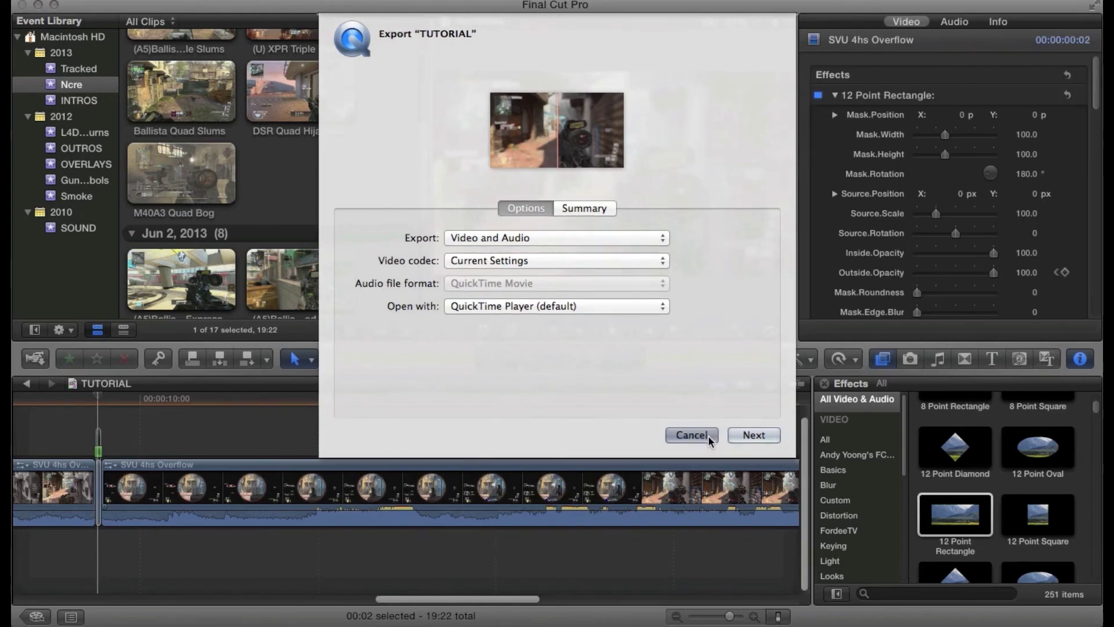
pyautogui.click(692, 435)
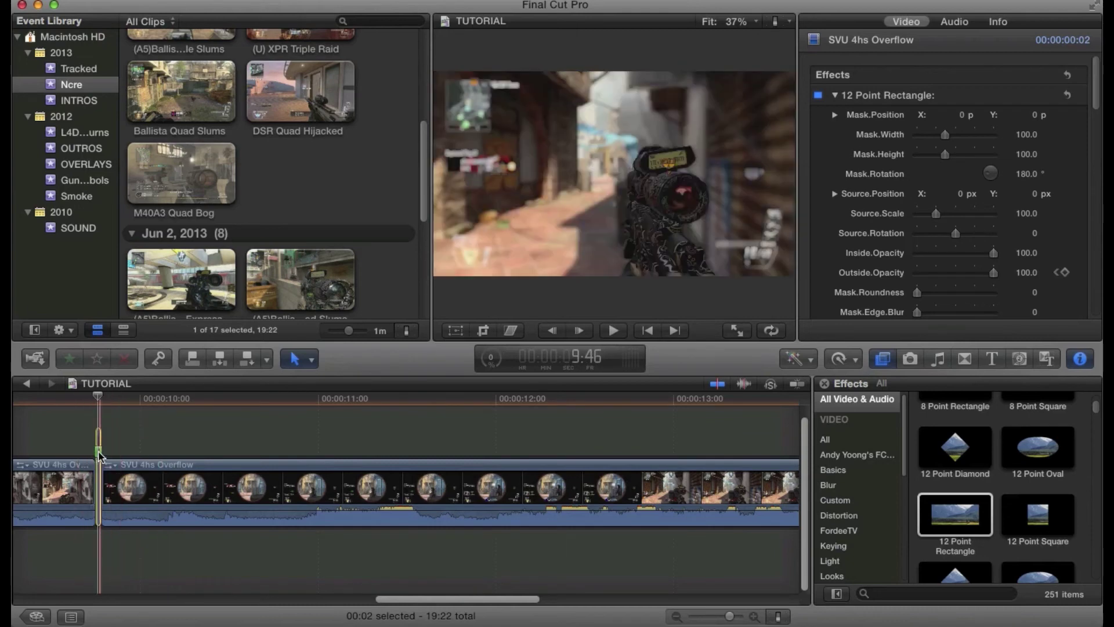
pyautogui.press('super+shift+r')
pyautogui.moveTo(99, 452); pyautogui.dragTo(199, 473)
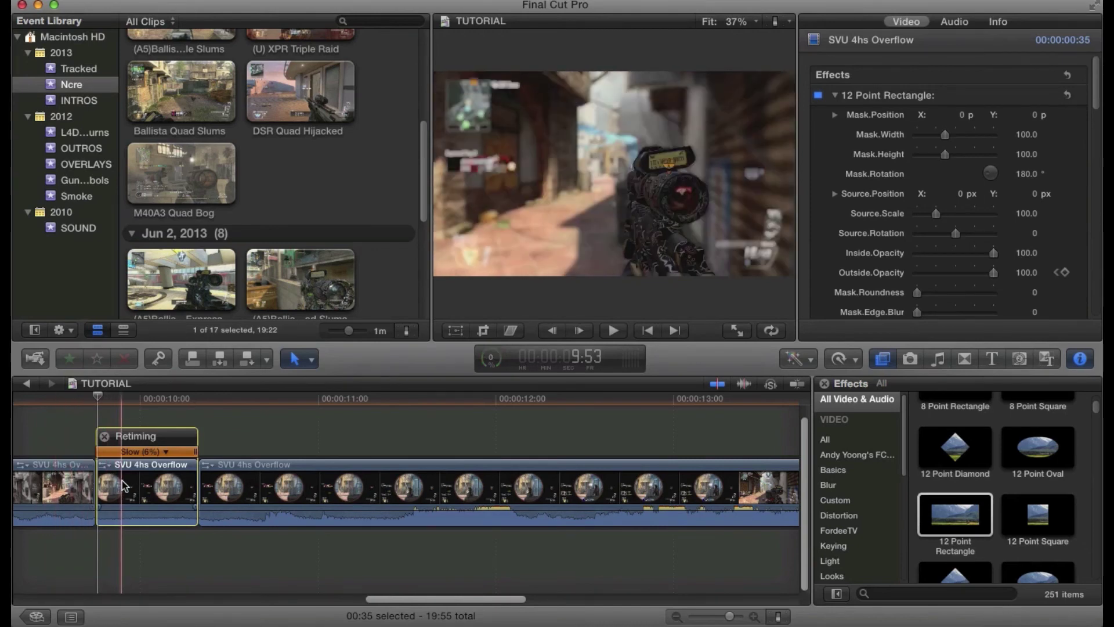
# Step: Select the first clip and set its Mask Feathering to about -72, then step back a frame
pyautogui.click(80, 487)
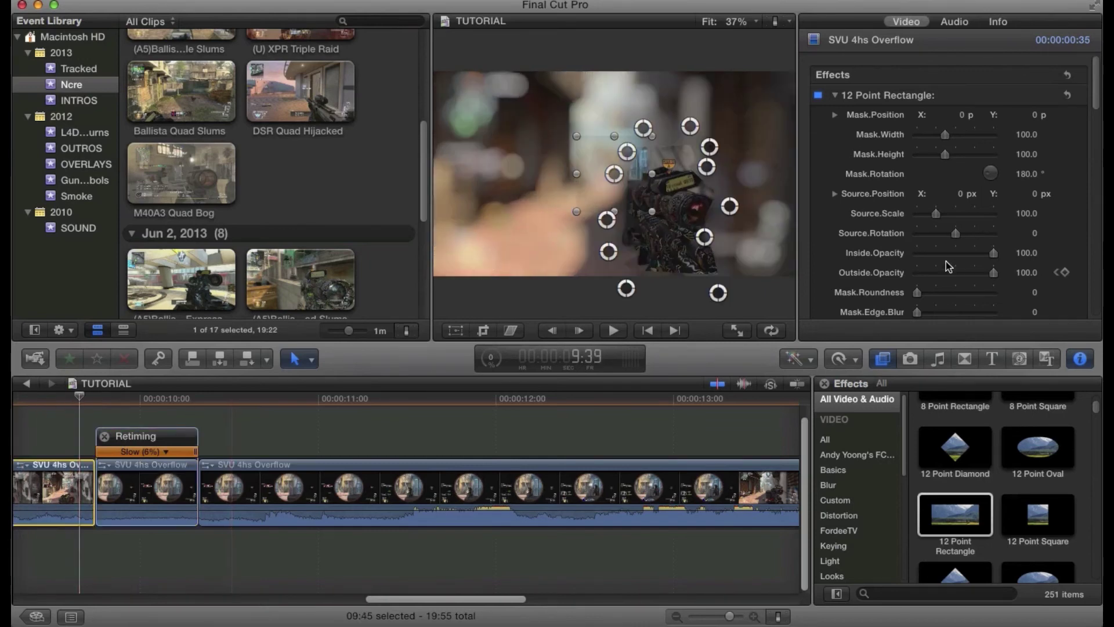
pyautogui.scroll(-5, 949, 267)
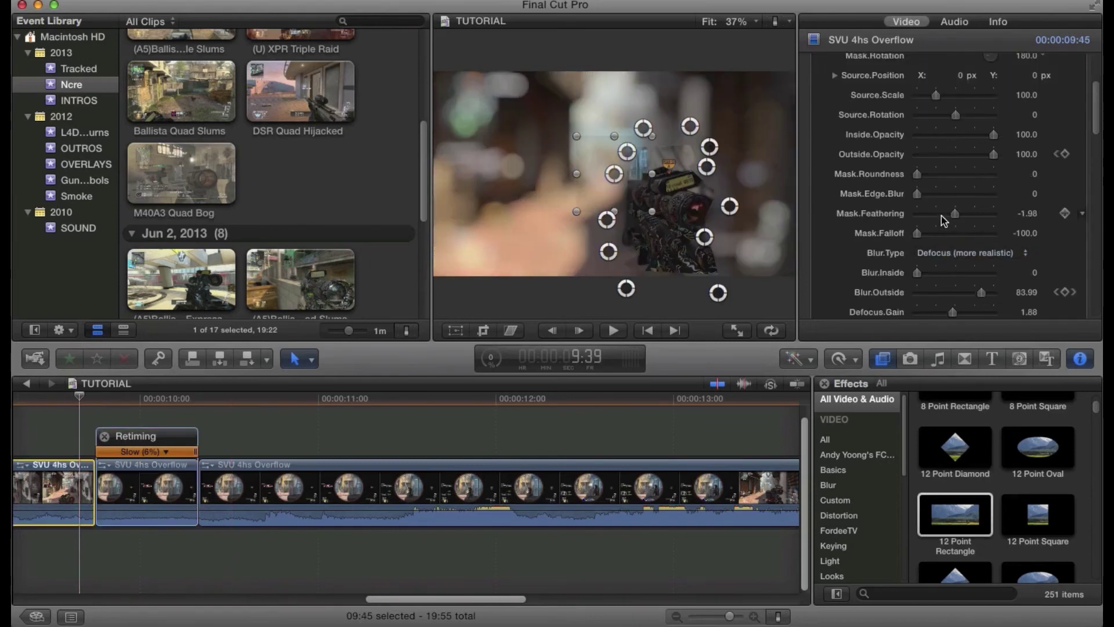
pyautogui.moveTo(941, 216); pyautogui.dragTo(928, 218)
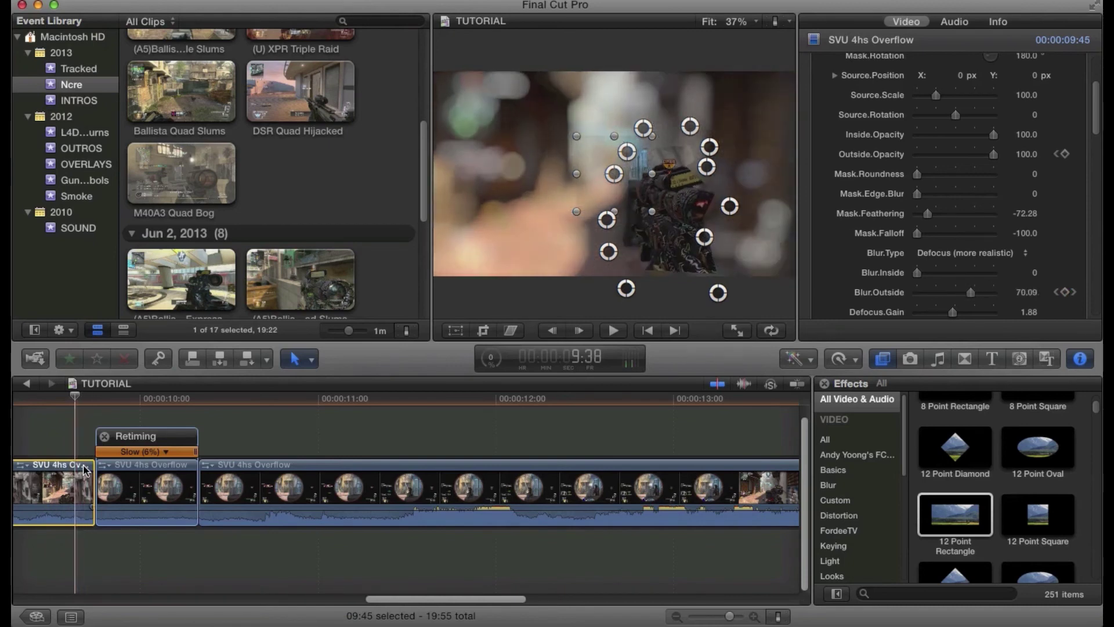
pyautogui.press('Left')
pyautogui.press('Left')
pyautogui.press('Left')
pyautogui.press('Left')
pyautogui.press('Left')
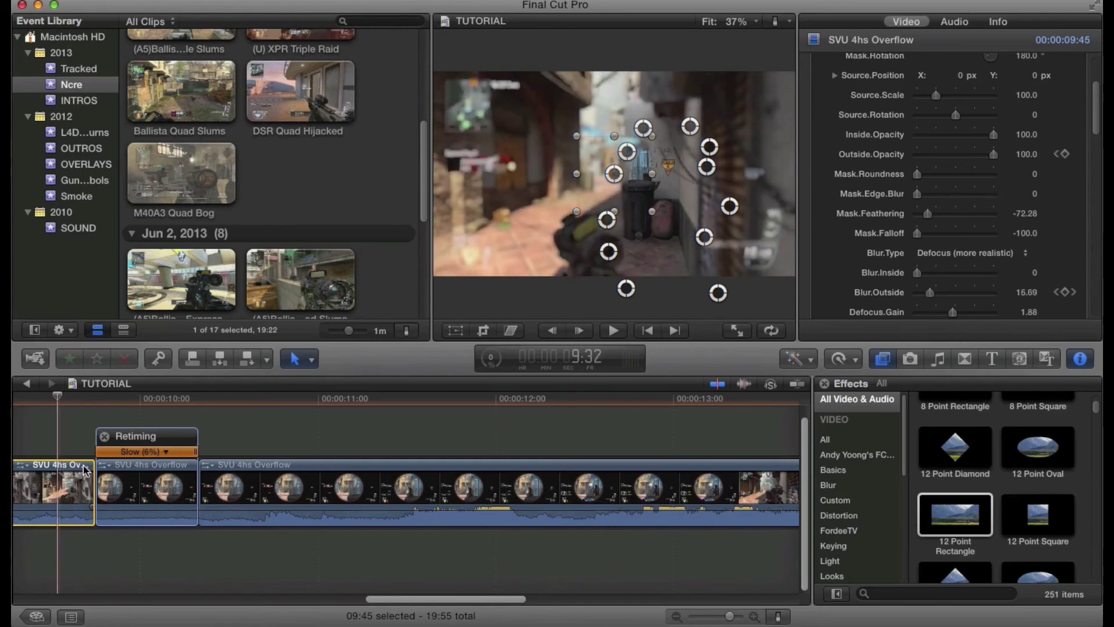
pyautogui.scroll(4, 951, 157)
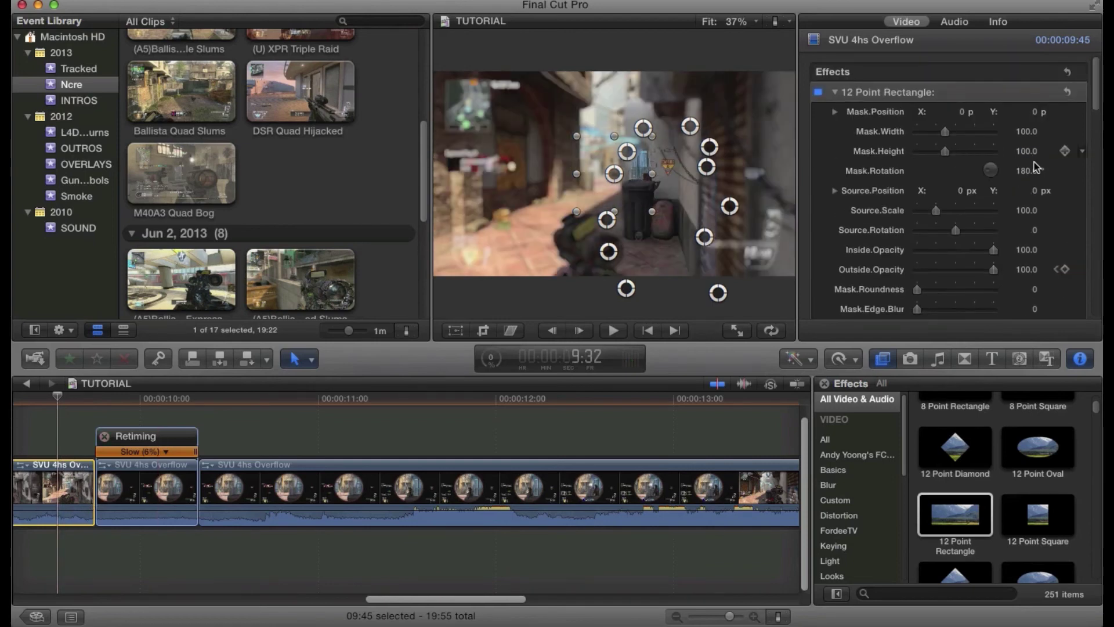
# Step: Add a mask keyframe at 9:32 and drag six mask points down-left onto the rifle
pyautogui.click(1066, 112)
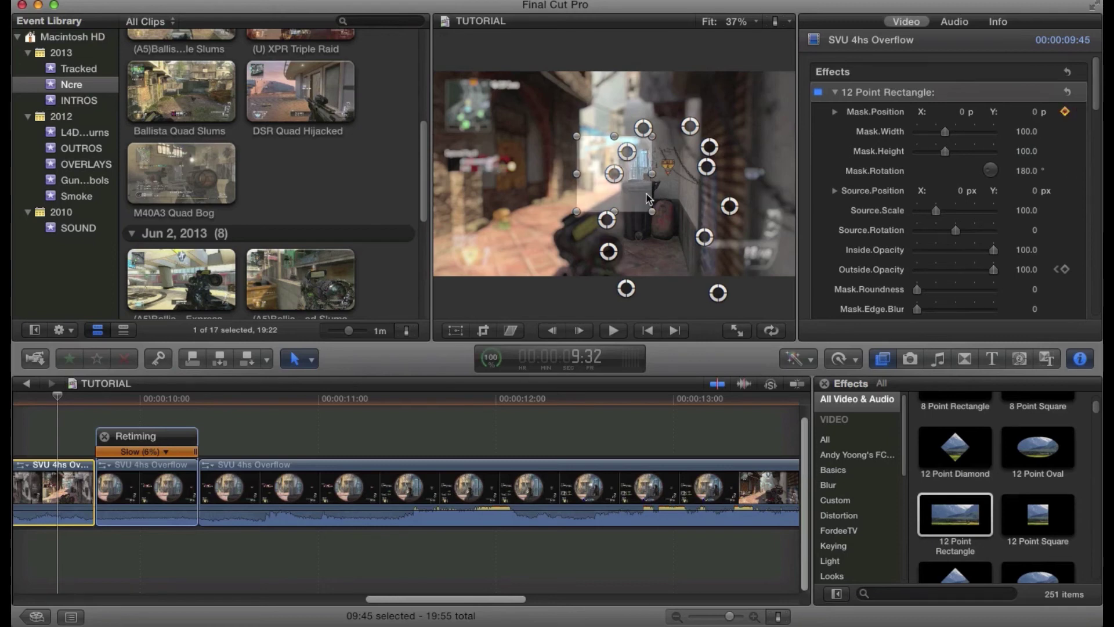
pyautogui.moveTo(567, 224); pyautogui.dragTo(508, 231)
pyautogui.moveTo(614, 174); pyautogui.dragTo(556, 212)
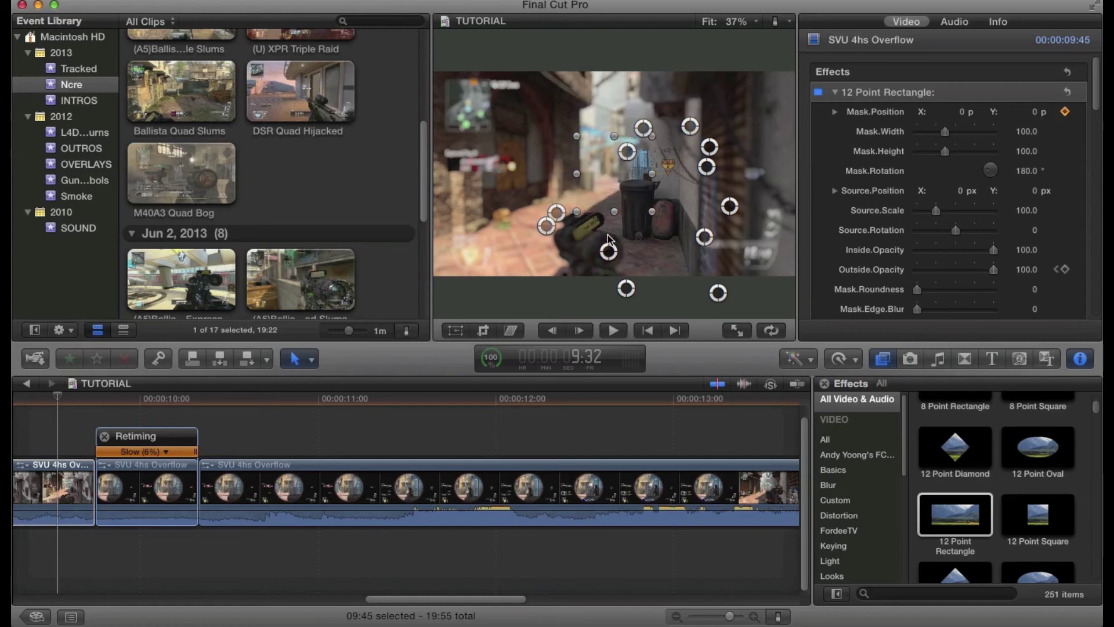
pyautogui.moveTo(608, 251); pyautogui.dragTo(555, 287)
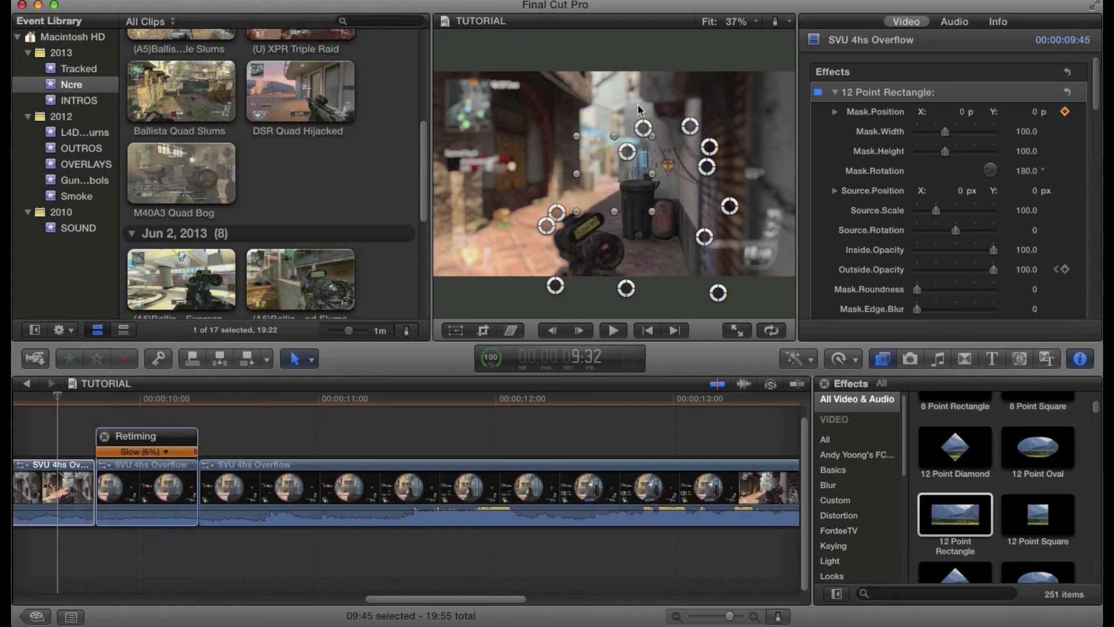
pyautogui.moveTo(627, 152); pyautogui.dragTo(580, 198)
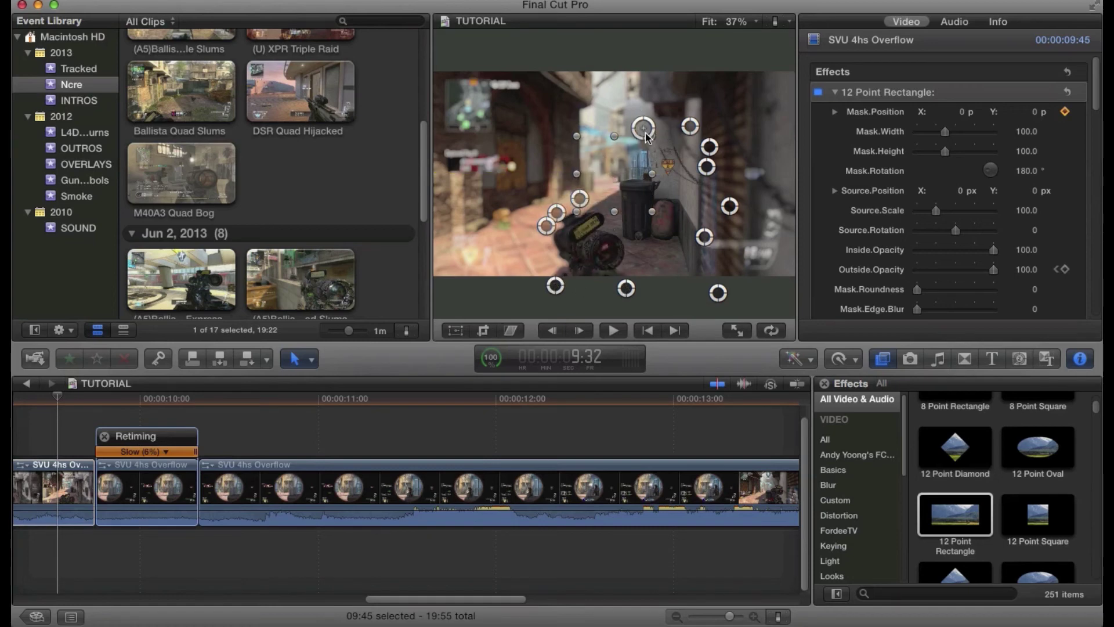
pyautogui.moveTo(644, 131); pyautogui.dragTo(621, 221)
pyautogui.moveTo(690, 126); pyautogui.dragTo(632, 259)
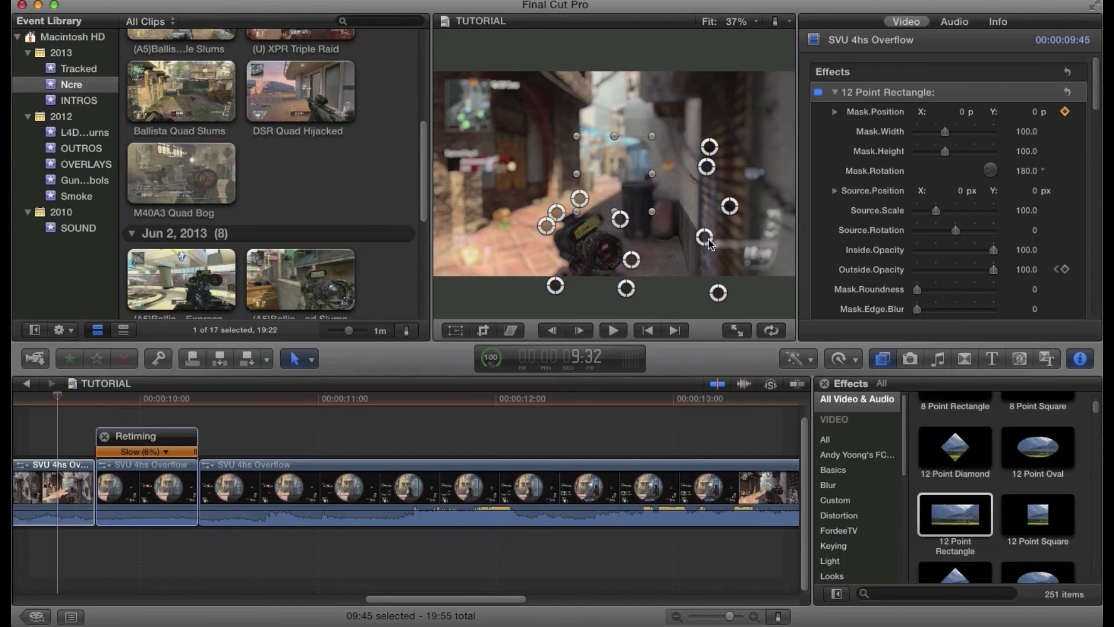
# Step: Step forward several frames past the new keyframe to check the mask
pyautogui.click(1065, 111)
pyautogui.press('Right')
pyautogui.press('Right')
pyautogui.press('Right')
pyautogui.press('Right')
pyautogui.press('Right')
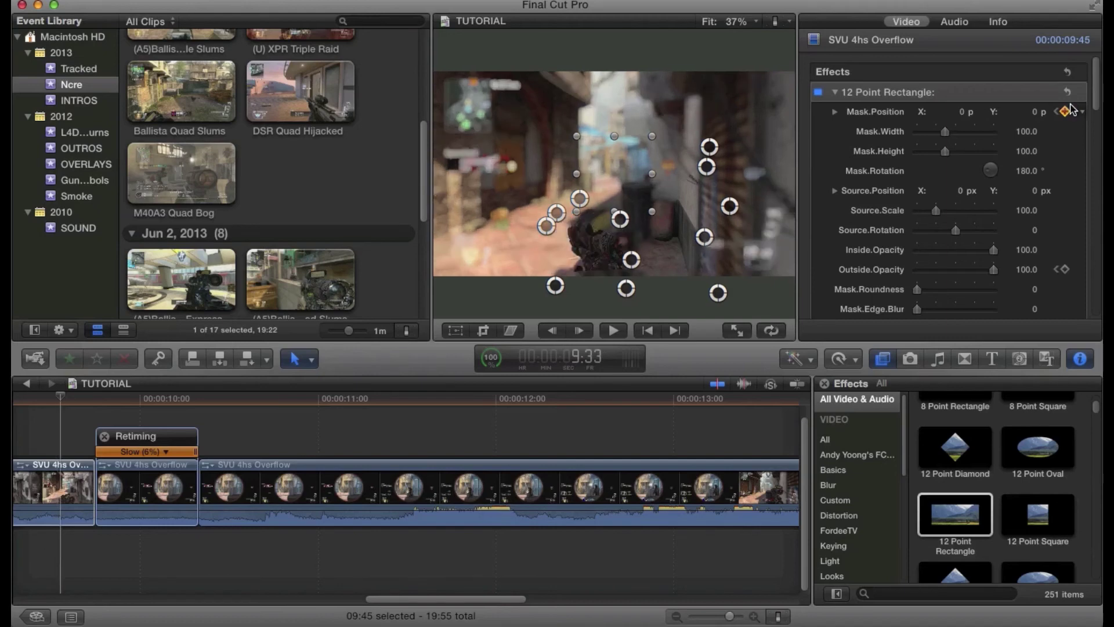
pyautogui.press('Right')
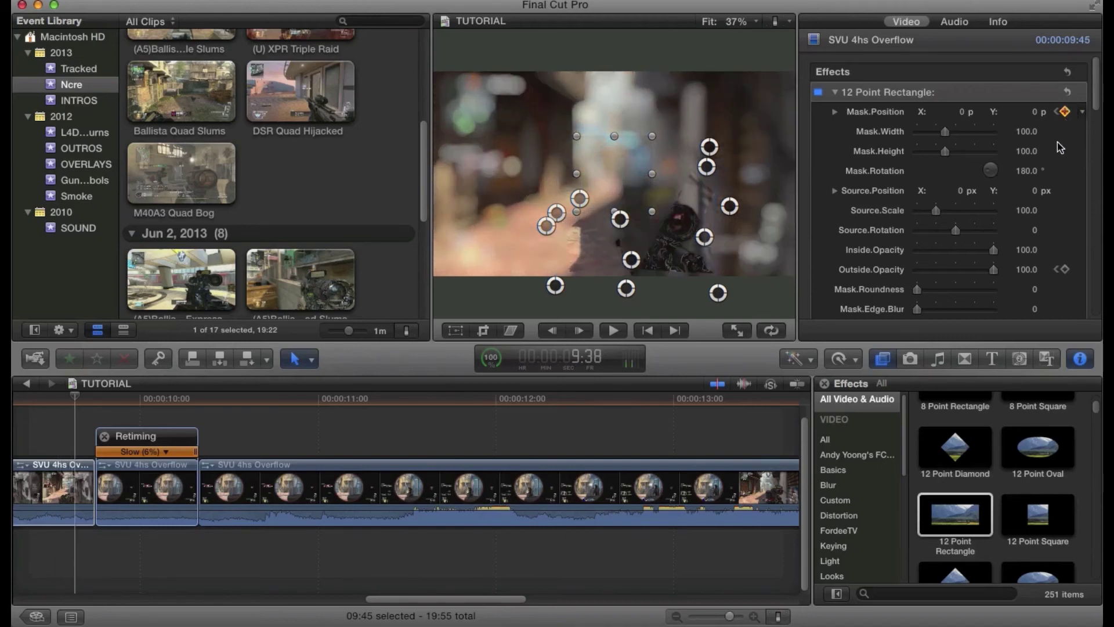
pyautogui.press('Right')
pyautogui.press('Right')
pyautogui.press('Right')
pyautogui.press('Right')
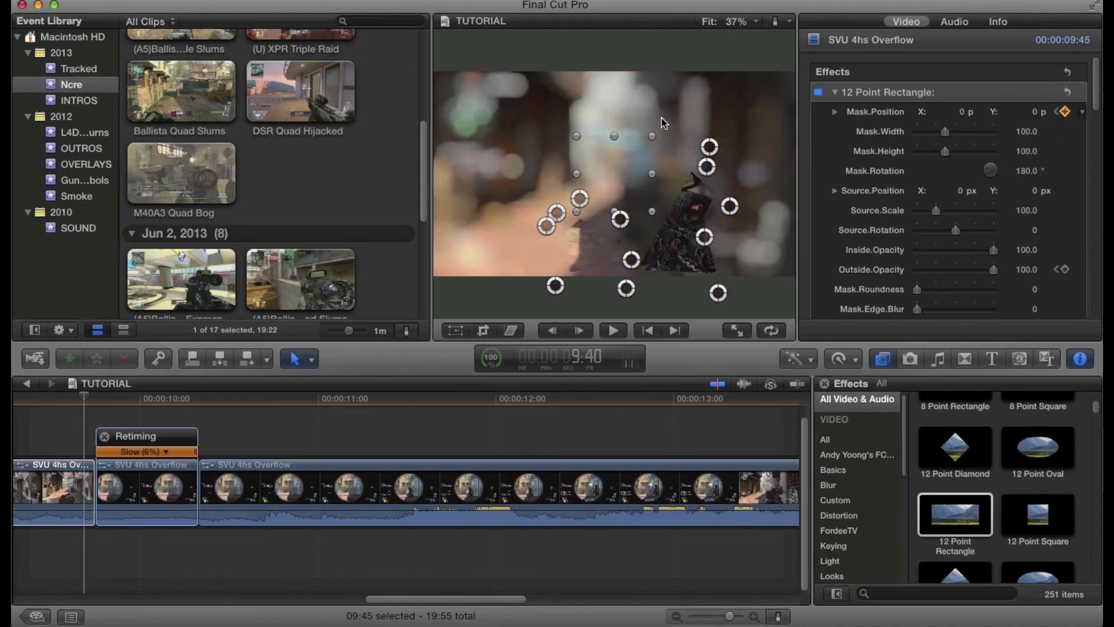
pyautogui.press('Right')
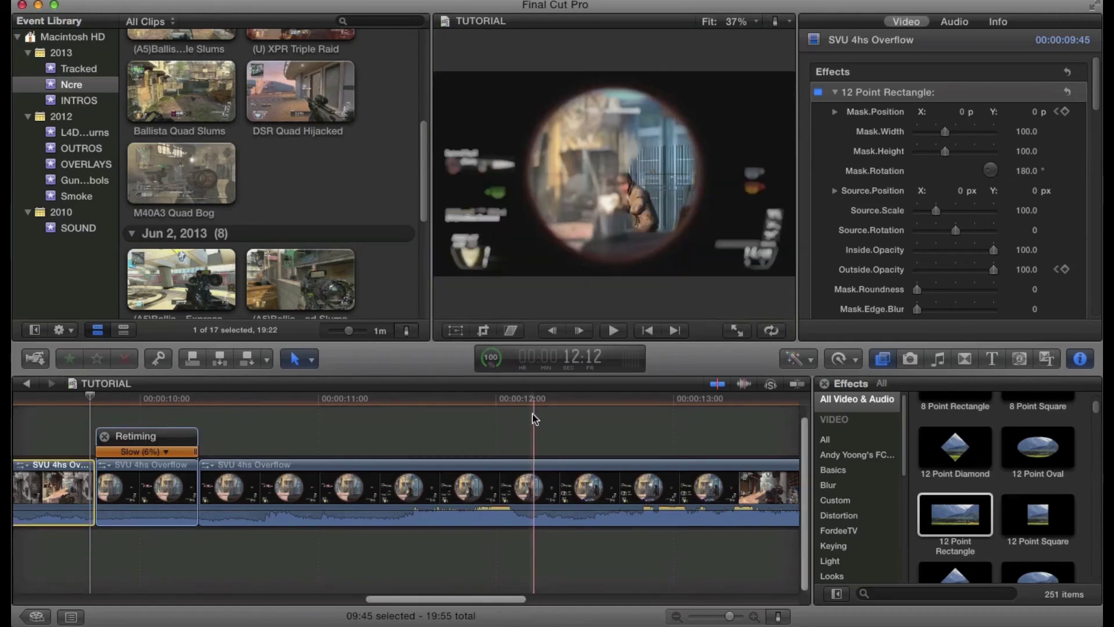
# Step: Set the slowed middle clip's Retime video quality to Optical Flow
pyautogui.click(136, 489)
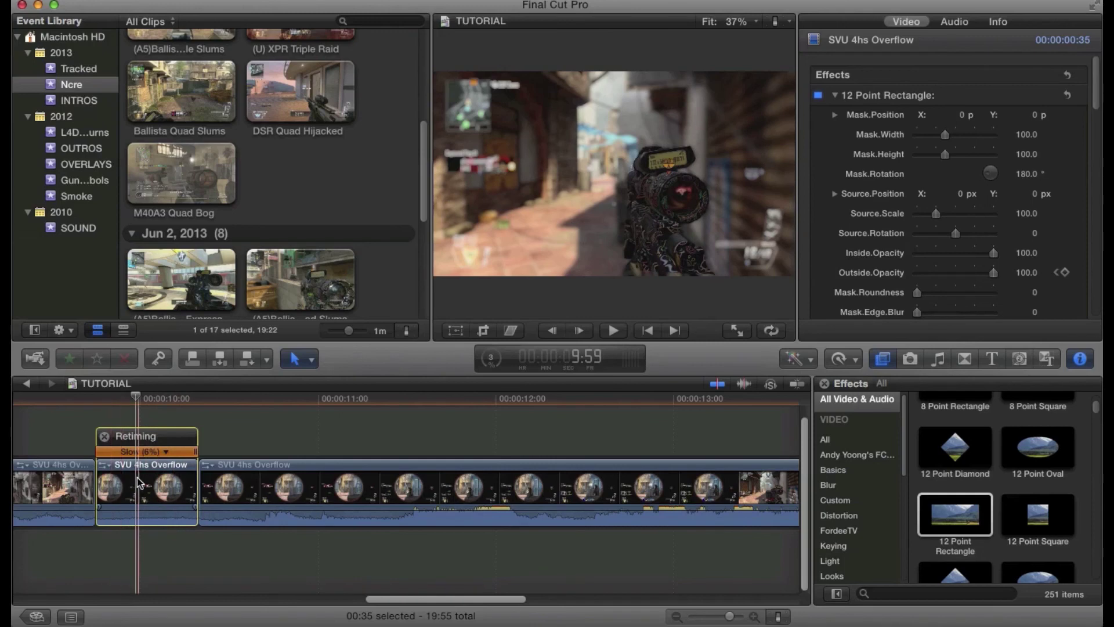
pyautogui.click(839, 359)
pyautogui.moveTo(880, 541)
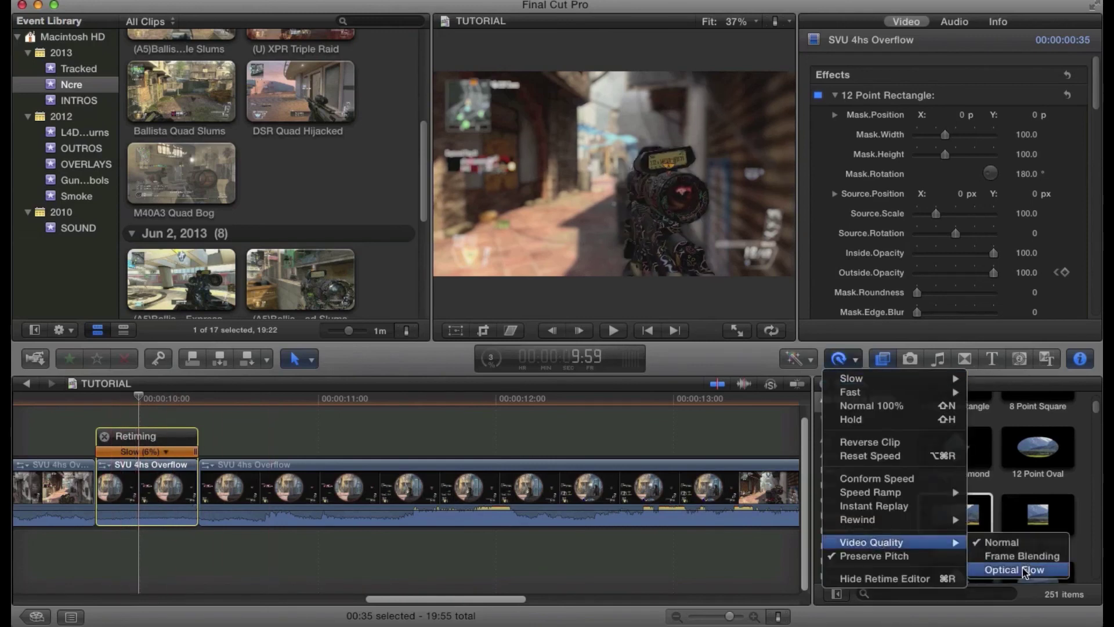
pyautogui.click(1025, 571)
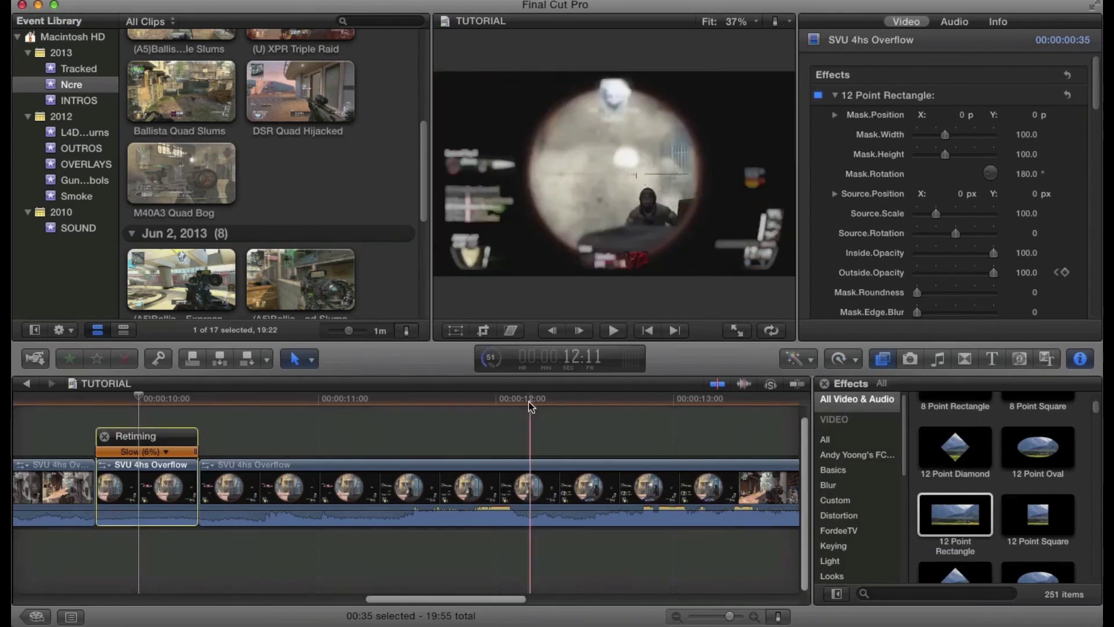
pyautogui.scroll(-3, 837, 475)
pyautogui.scroll(-3, 837, 475)
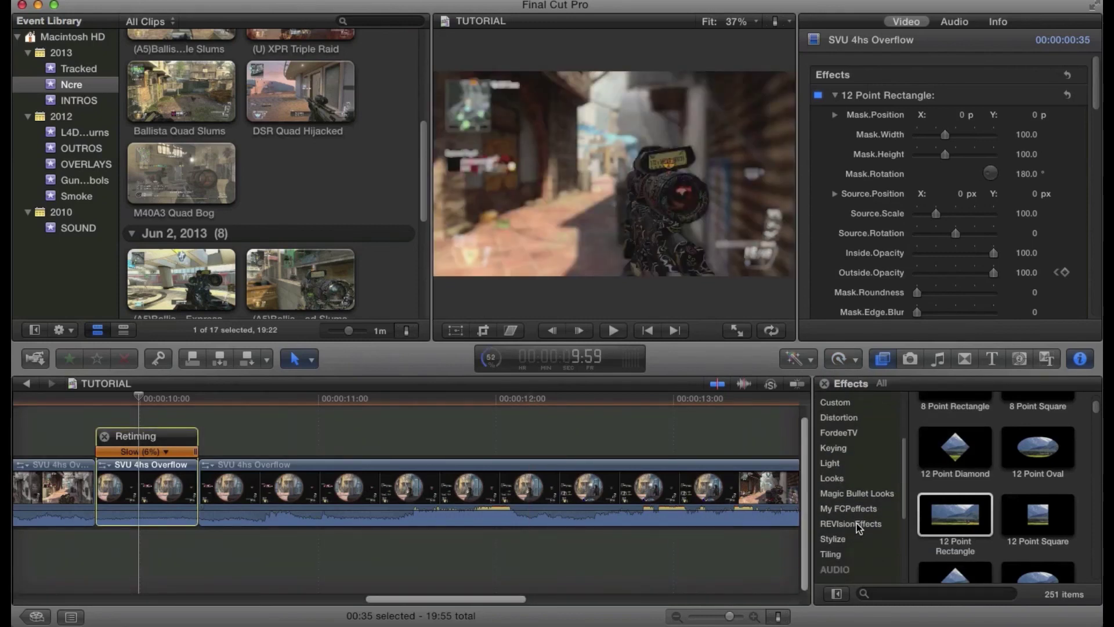
# Step: Apply REVisionEffects' Twixtor to the slowed middle clip
pyautogui.click(858, 525)
pyautogui.moveTo(949, 436); pyautogui.dragTo(132, 490)
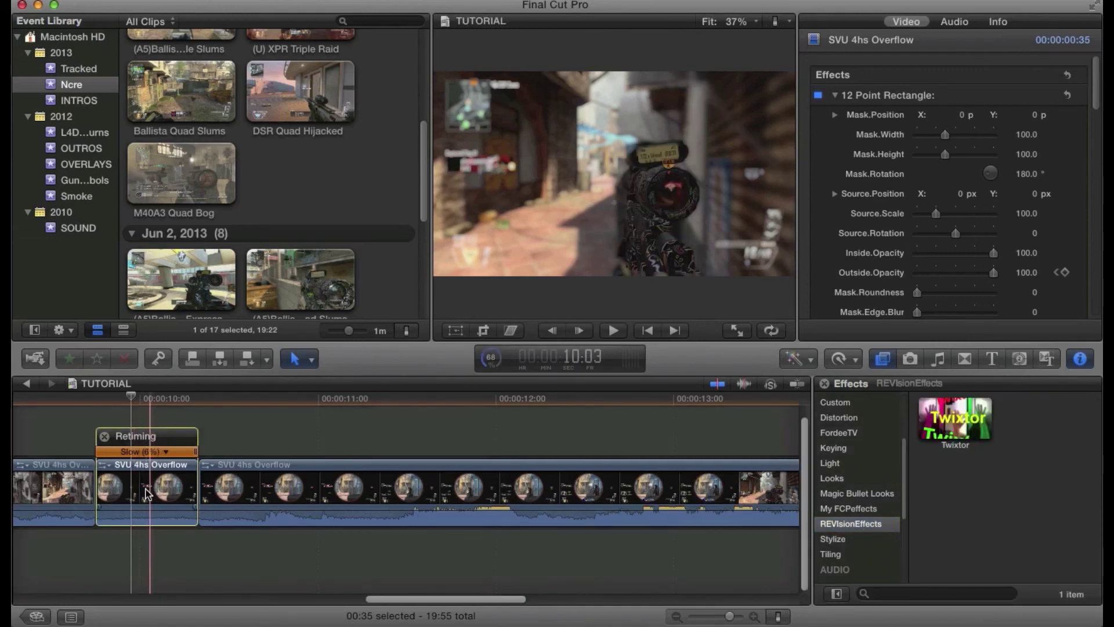